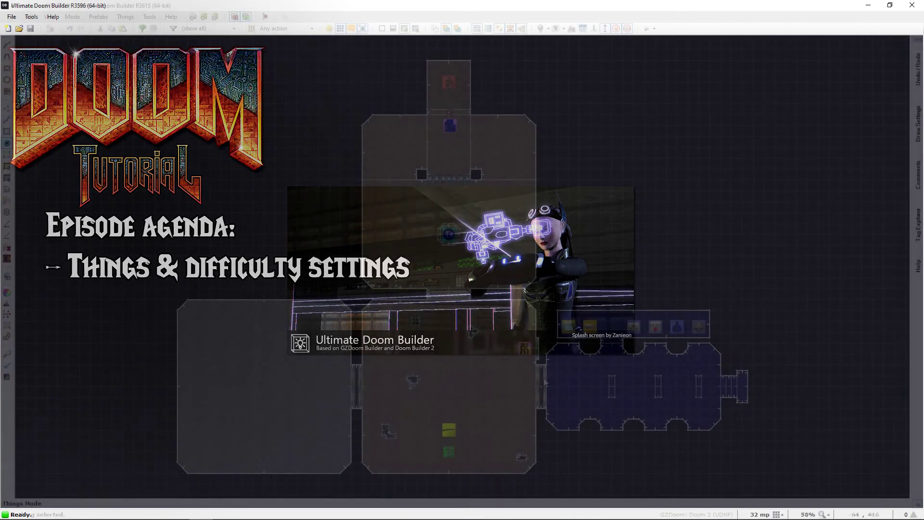
scroll(451, 460, "up", 4)
scroll(451, 461, "up", 2)
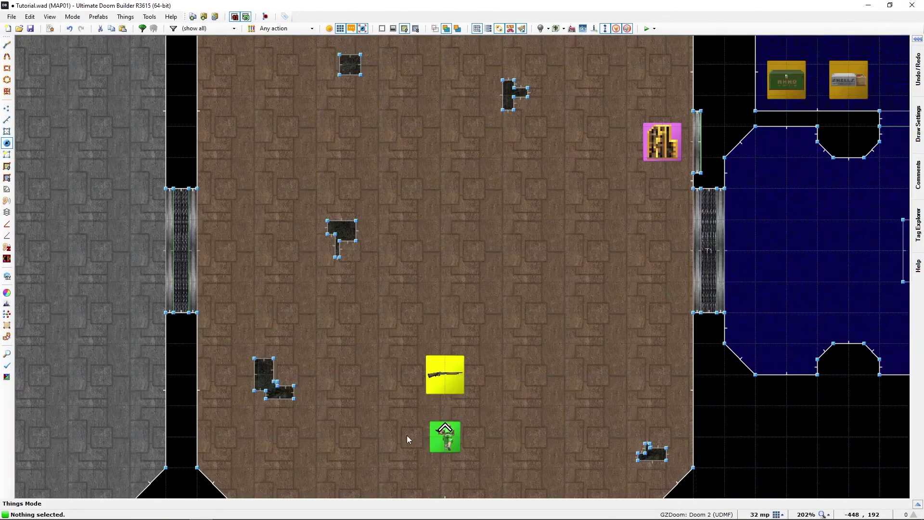
Pan the 2D map so the brown room with the shotgun and player start is in view
middle_click_drag(388, 436, 414, 350)
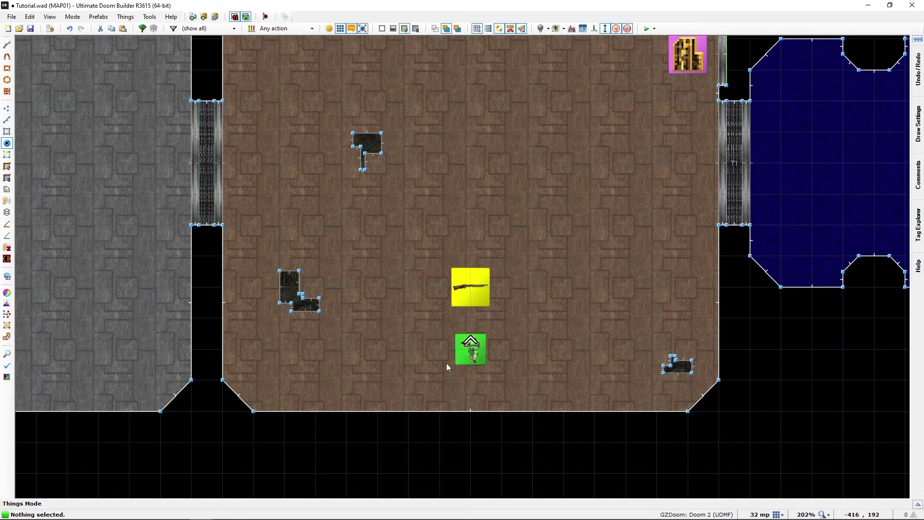
In the shotgun's Edit Thing flags, clear Cooperative and Deathmatch so it is single-player only
right_click(470, 293)
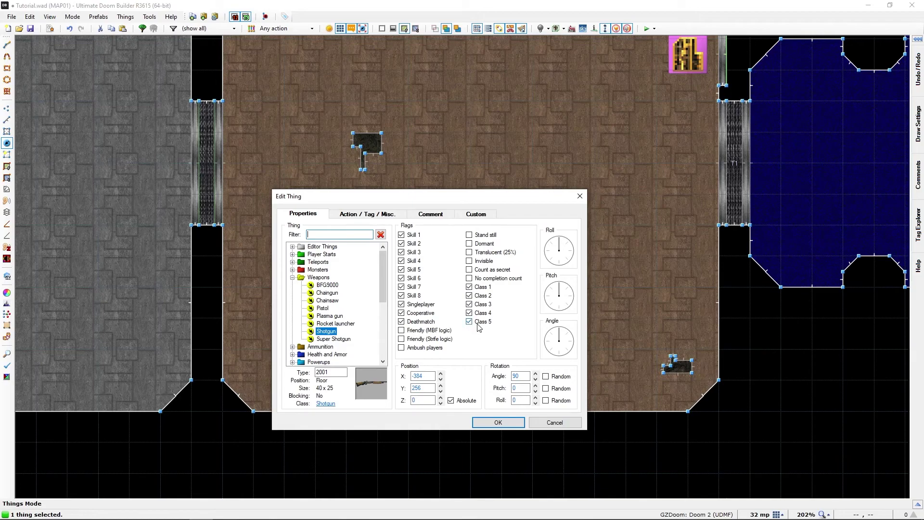
left_click(399, 314)
left_click(401, 321)
left_click(401, 312)
left_click(402, 322)
left_click(401, 321)
Clear Skill 5–8 on the shotgun so it spawns only on Skills 1–4, and apply
left_click(401, 278)
left_click(402, 286)
left_click(413, 269)
left_click(497, 423)
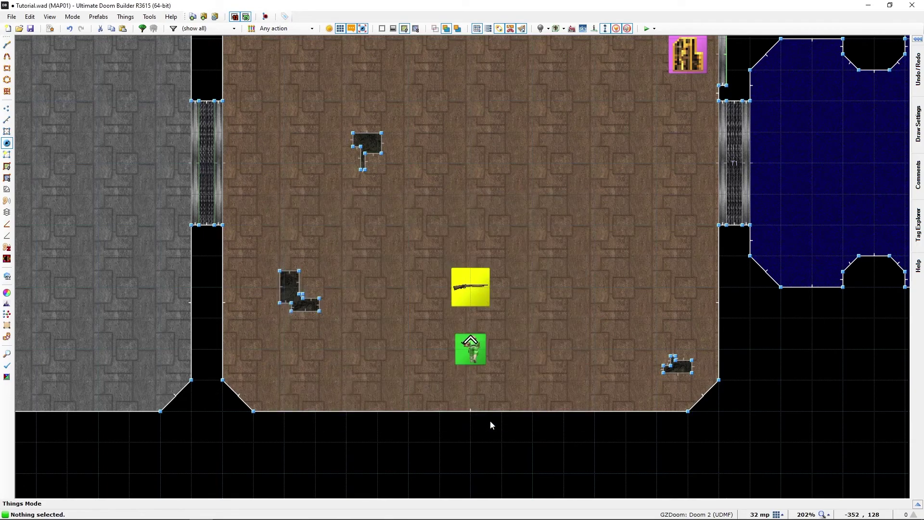
Reopen the shotgun's properties and drop Skill 4–5, leaving it on Skills 1–3 only
left_click(473, 290)
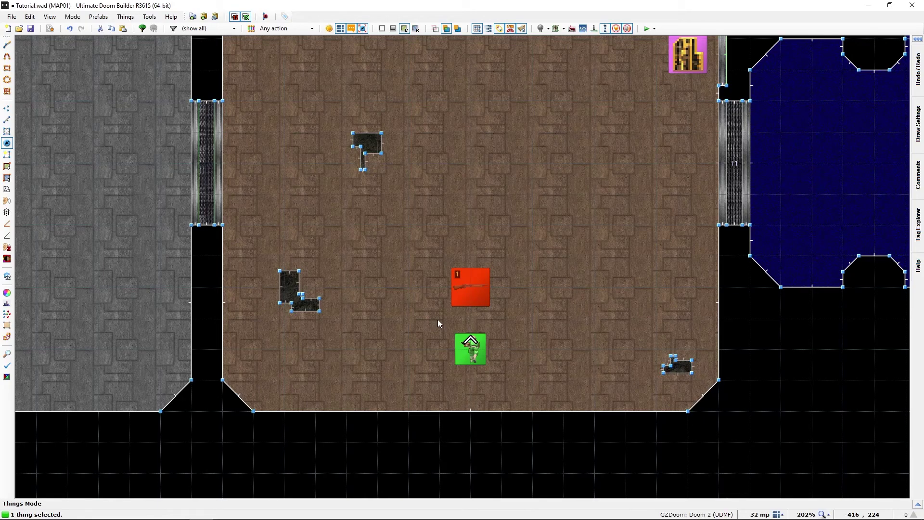
left_click(438, 323)
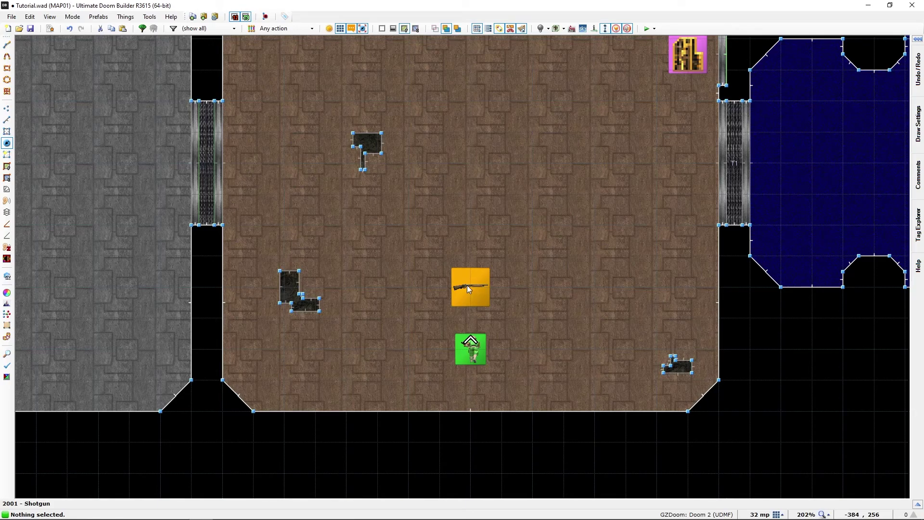
double_click(468, 288)
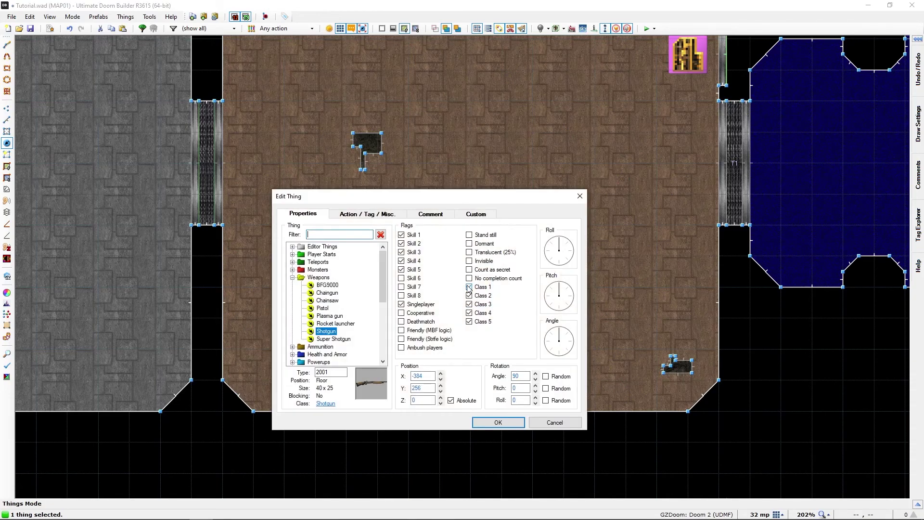
left_click(402, 270)
left_click(402, 234)
left_click(402, 235)
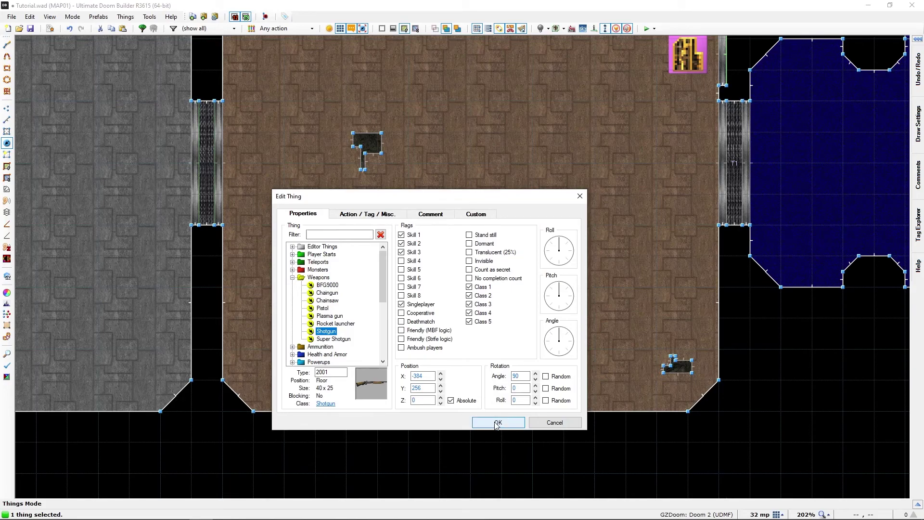
left_click(497, 423)
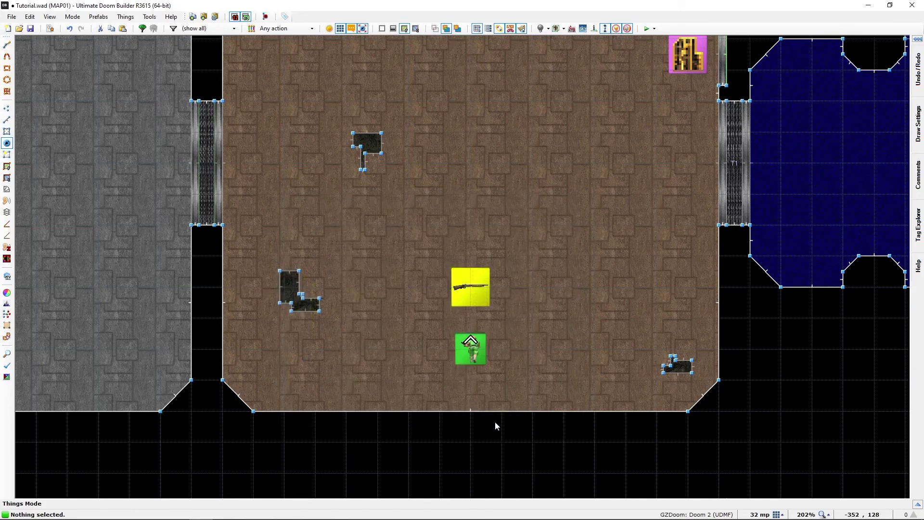
Insert a new thing in the room as a Chaingun flagged for Skills 4–5 only
right_click(472, 257)
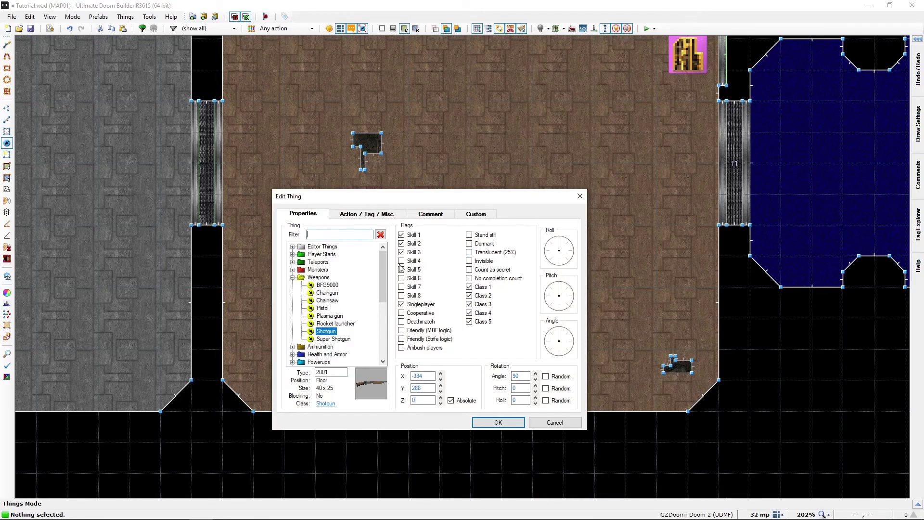
left_click(402, 269)
left_click(402, 252)
left_click(402, 244)
left_click(330, 294)
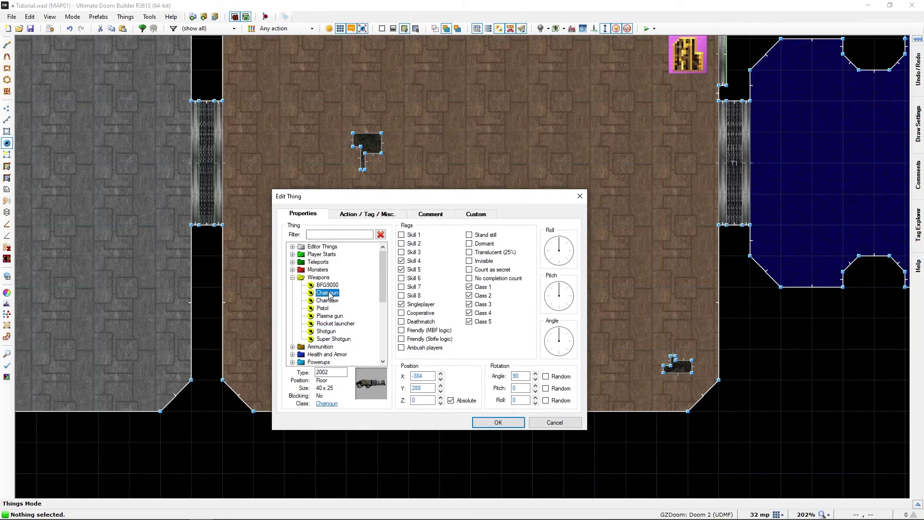
left_click(492, 422)
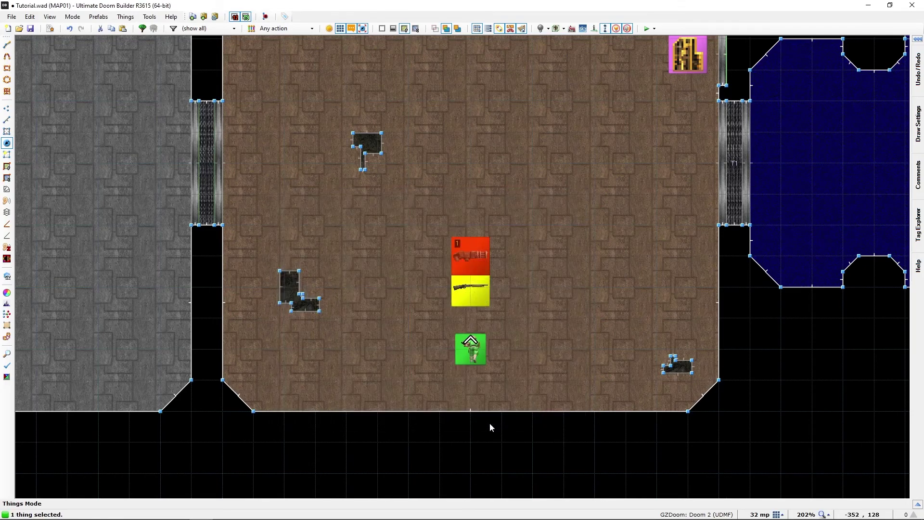
Drag the chaingun onto the shotgun's spot and fly around it in 3D Visual Mode
left_click_drag(476, 254, 473, 289)
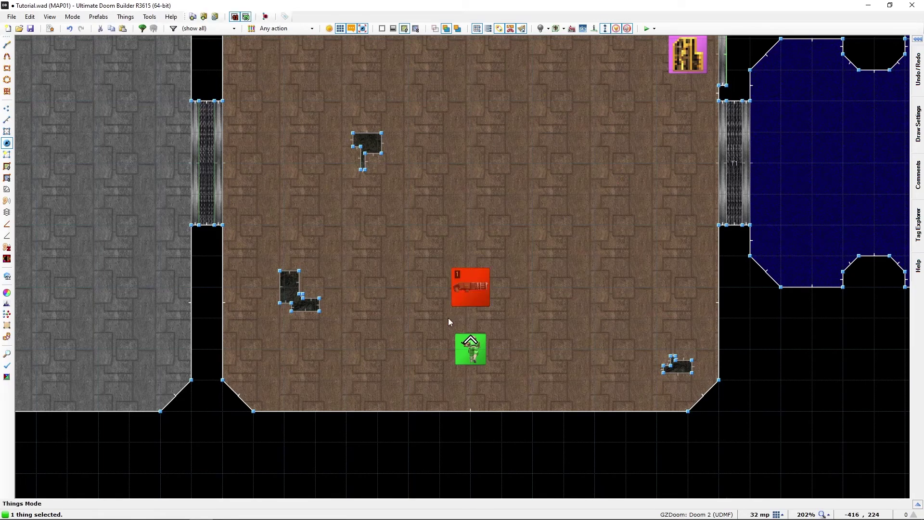
key("q")
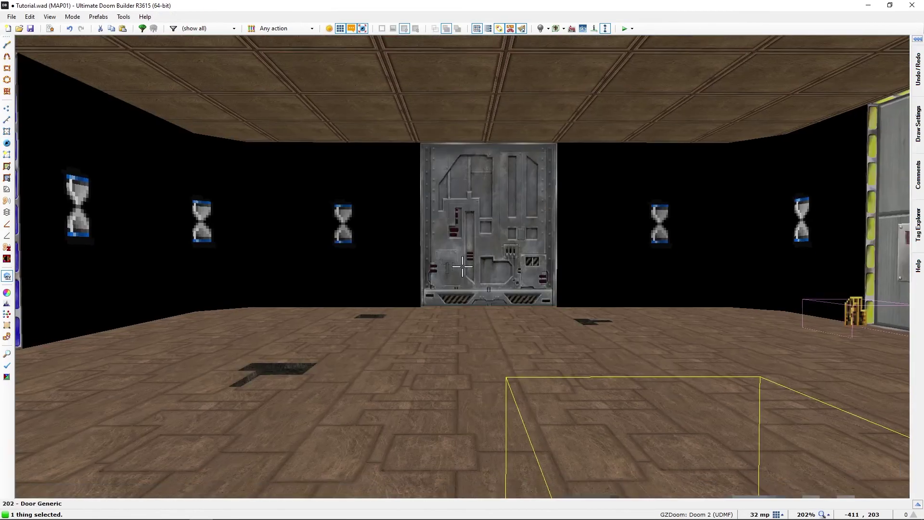
key("s")
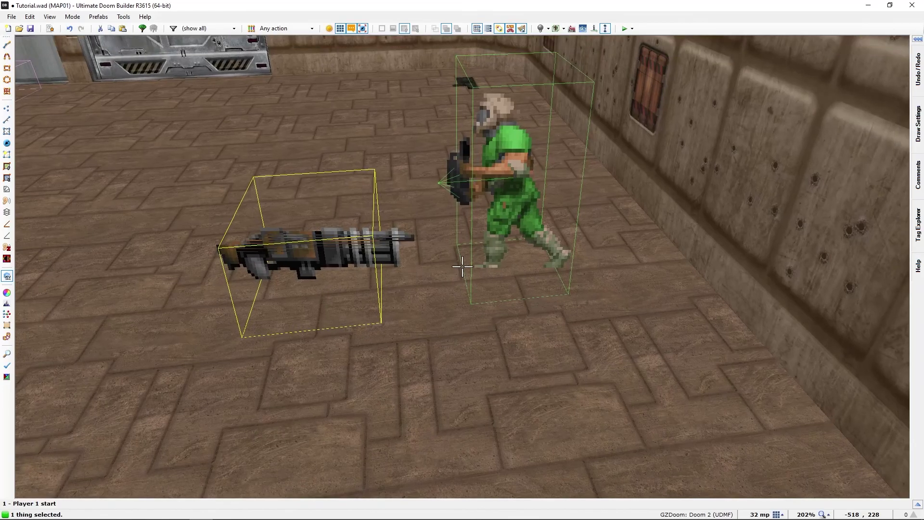
key("w")
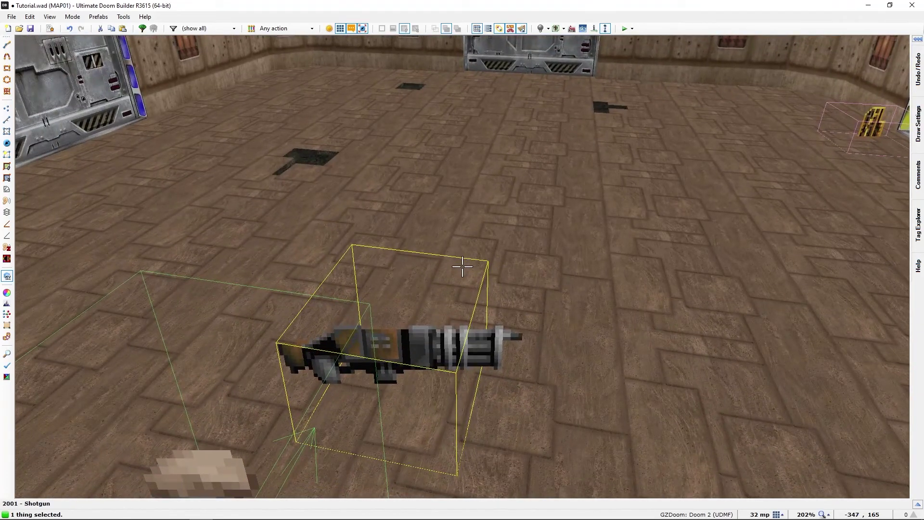
Fly back past the shotgun and return to the top-down 2D Things view
key("s")
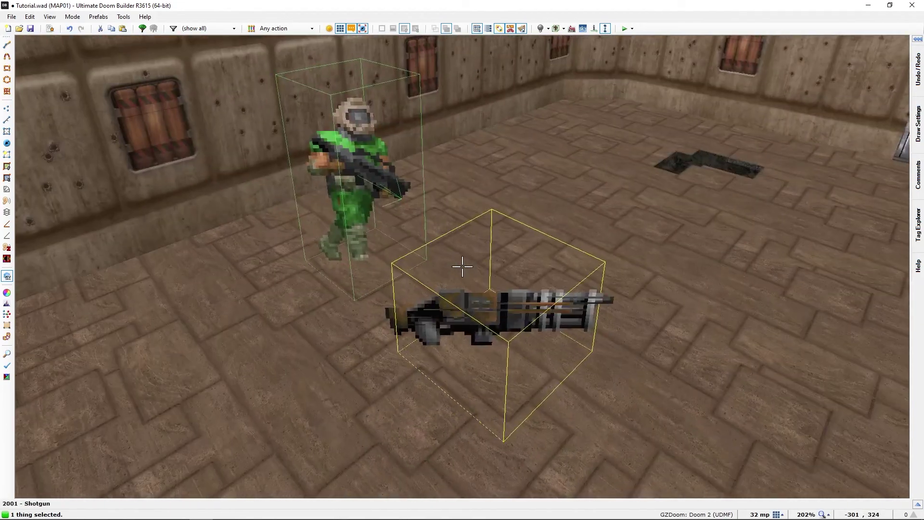
key("w")
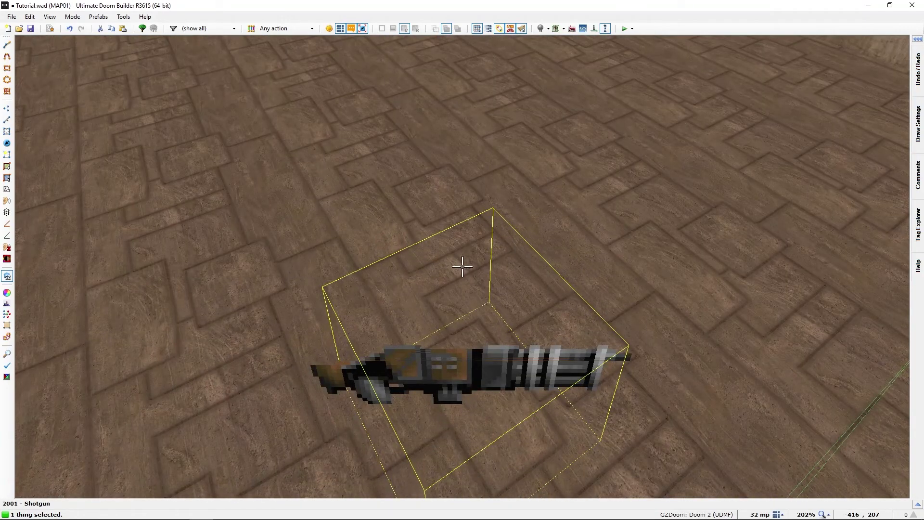
key("q")
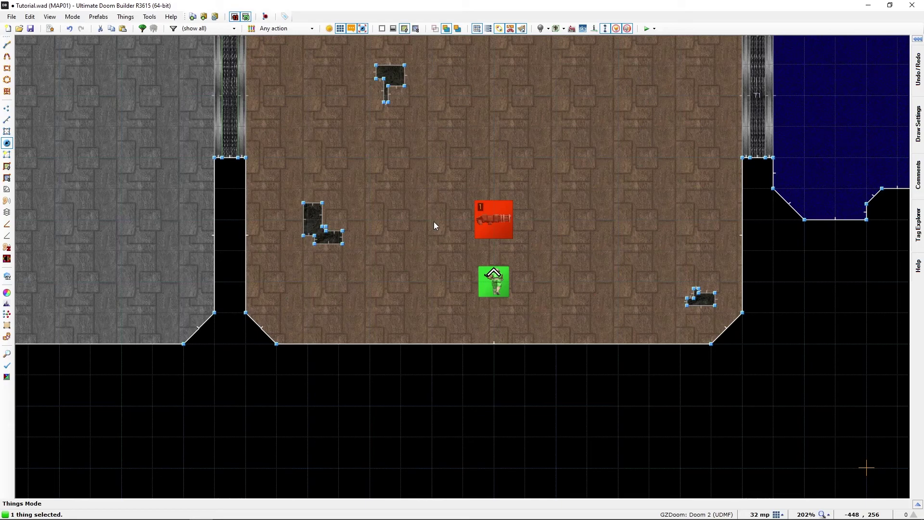
Deselect and test-play the map in GZDoom on skill 3, then on skill 4
key("Escape")
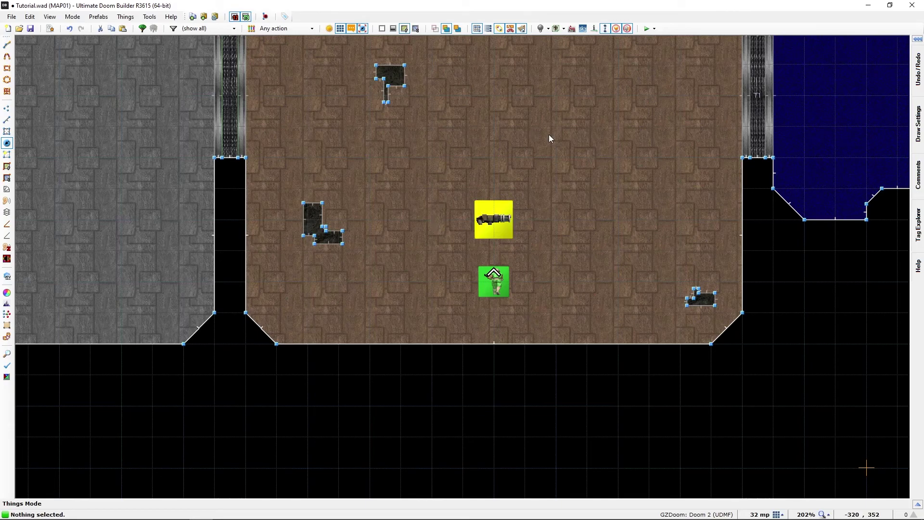
left_click(656, 29)
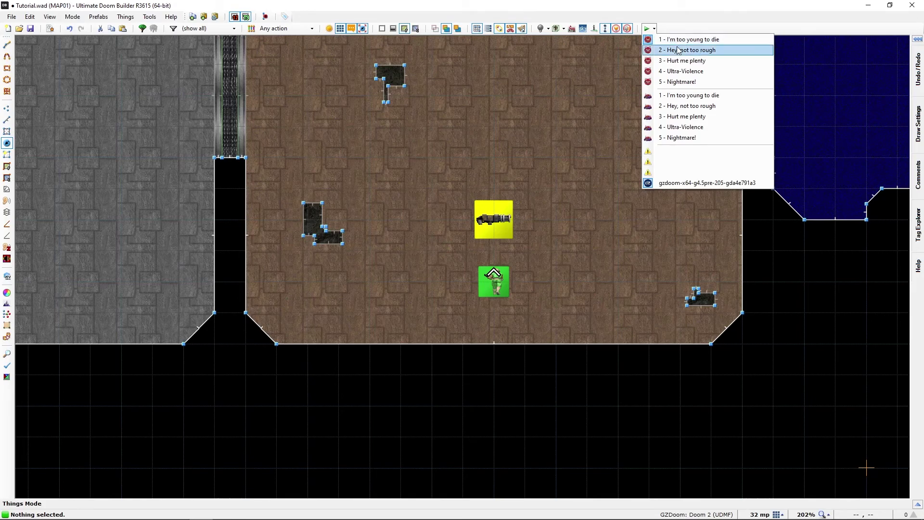
left_click(700, 63)
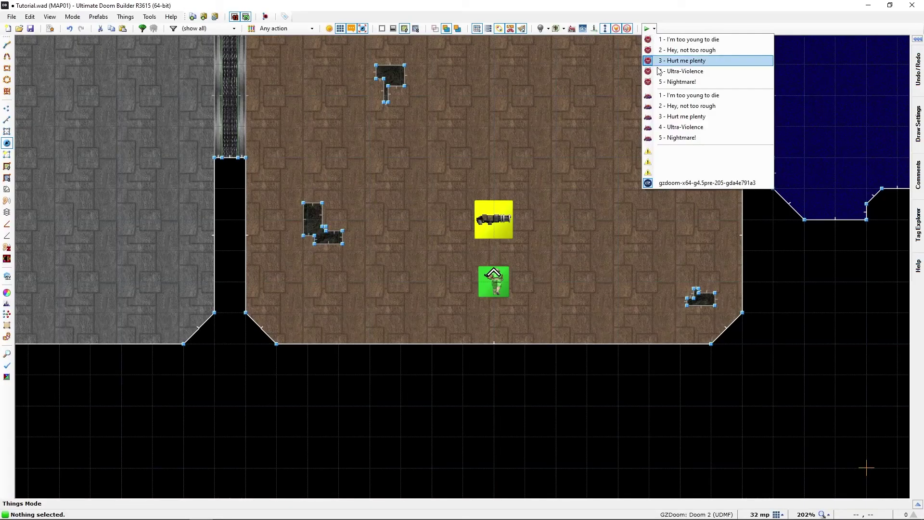
left_click(686, 73)
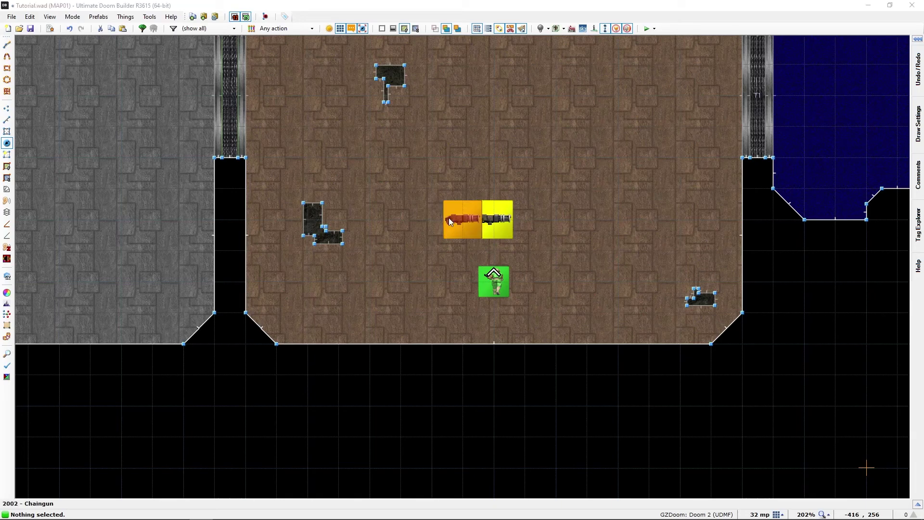
Open the chaingun's Edit Thing properties beside the shotgun
right_click(449, 219)
left_click(292, 278)
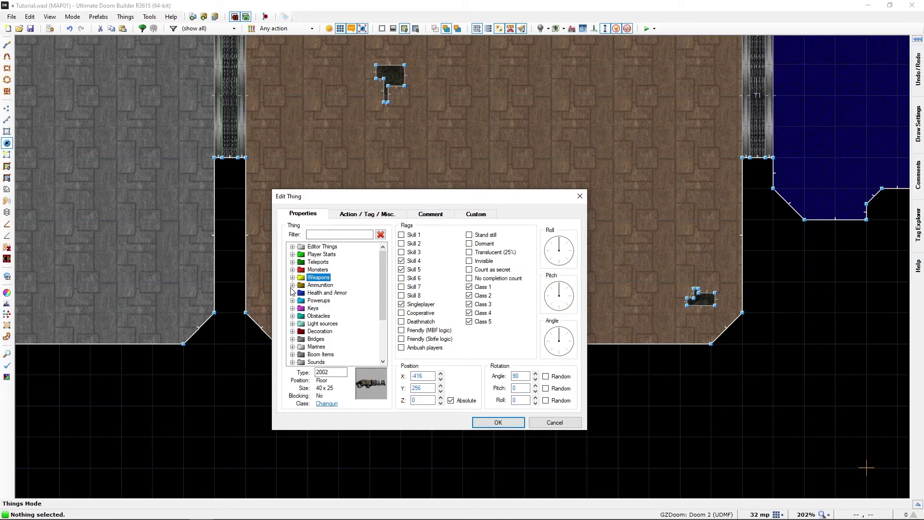
Switch the chaingun's skill flags to Skills 1–3 on and Skills 4–5 off
left_click(292, 277)
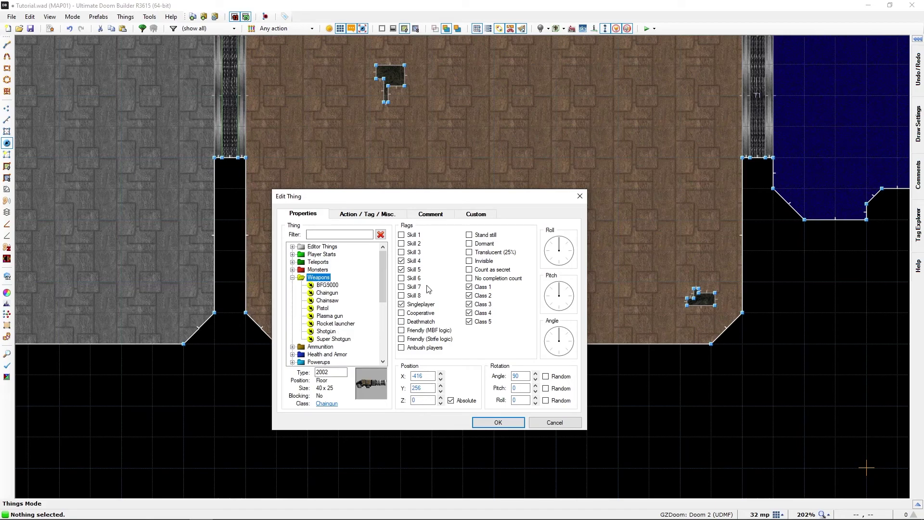
left_click(401, 252)
left_click(402, 243)
left_click(402, 235)
left_click(402, 270)
left_click(402, 261)
Change it to Ammunition > Box of Shells spawning only on Skills 1–2, and apply
left_click(293, 277)
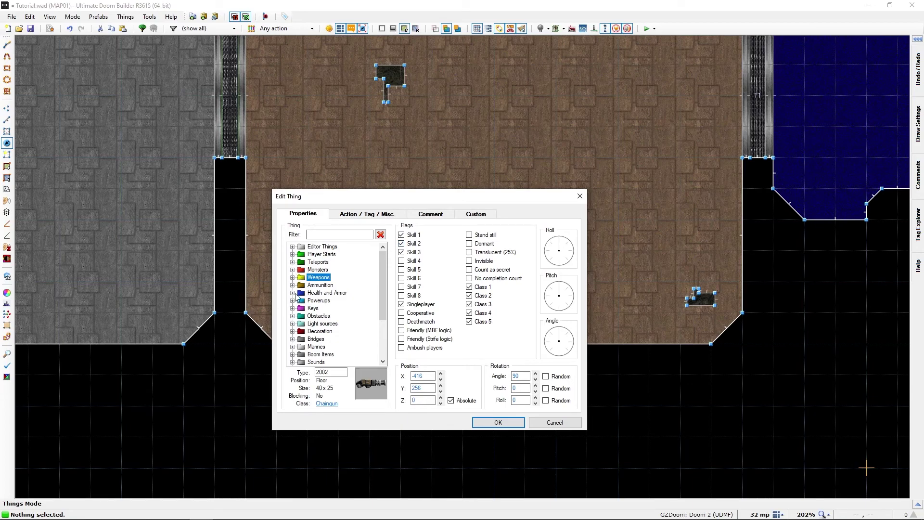
left_click(292, 285)
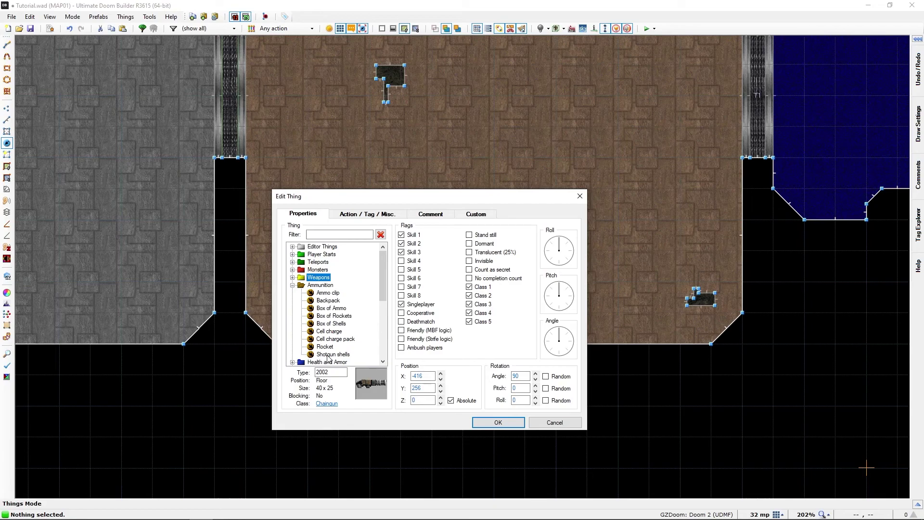
left_click(328, 354)
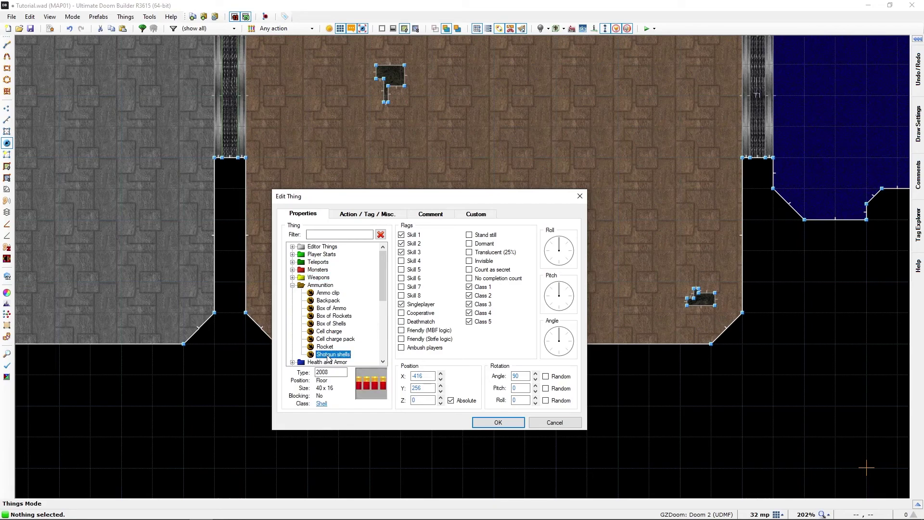
left_click(331, 326)
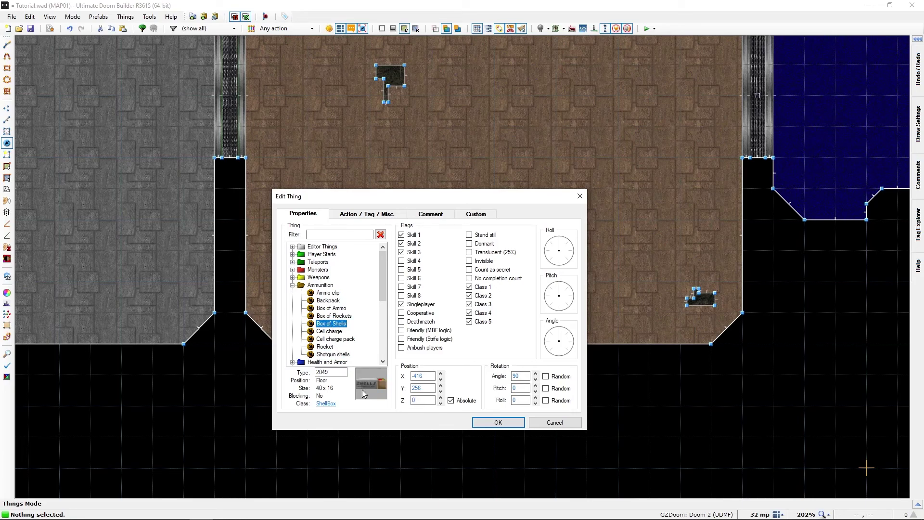
left_click(402, 252)
left_click(496, 424)
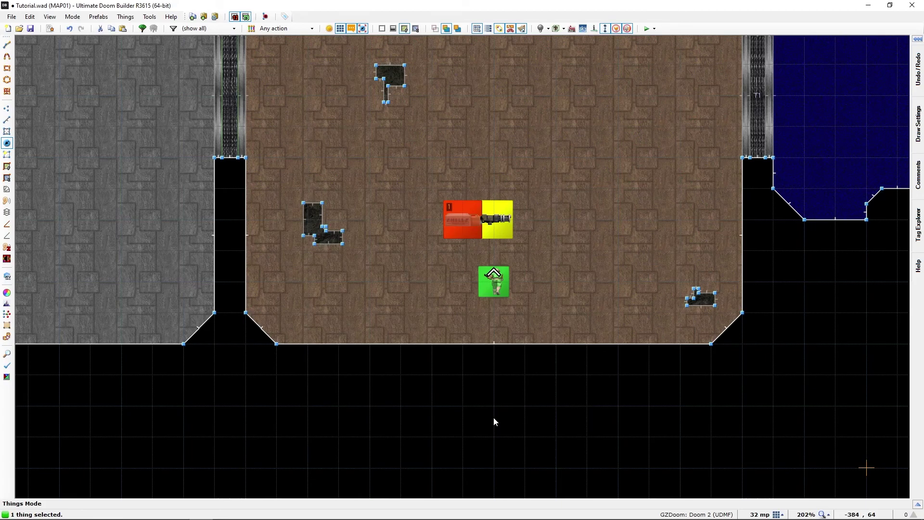
Add a Shotgun shells pickup flagged for Skill 3 only and place it on the box of shells
right_click(462, 193)
left_click(402, 243)
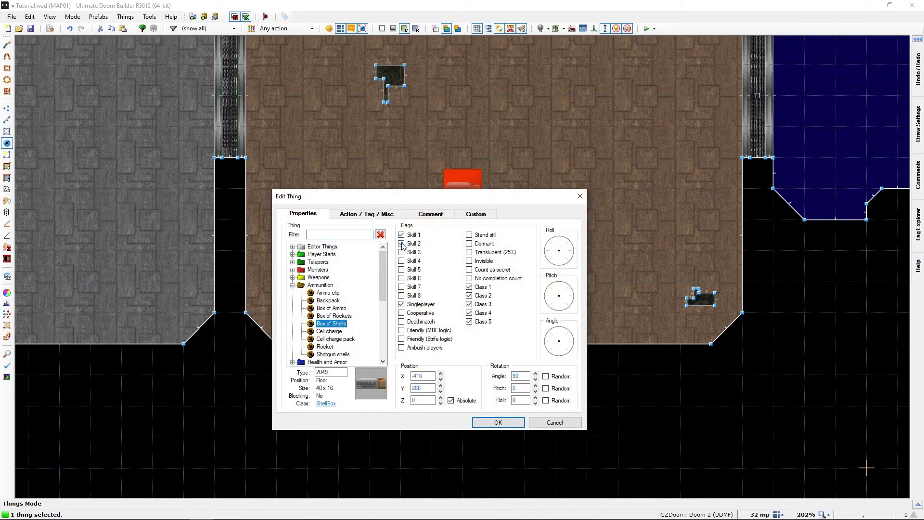
left_click(402, 235)
left_click(402, 252)
left_click(329, 355)
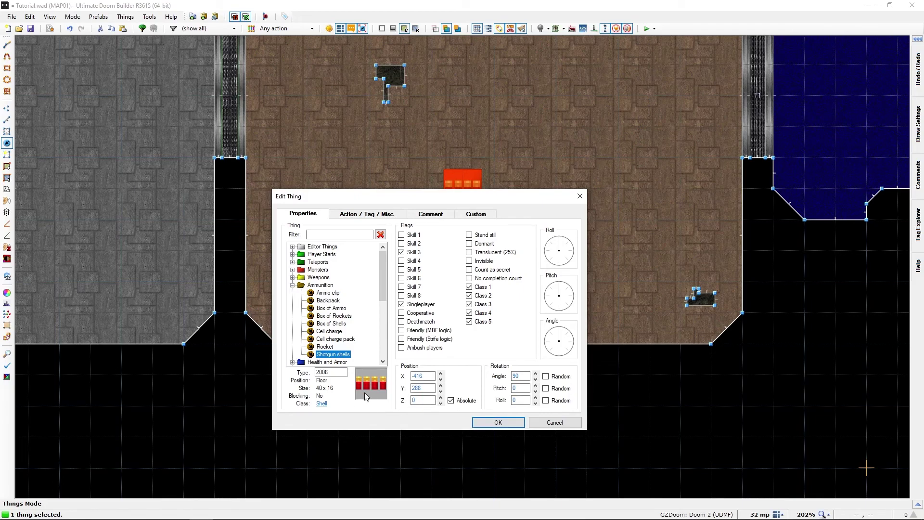
left_click(497, 423)
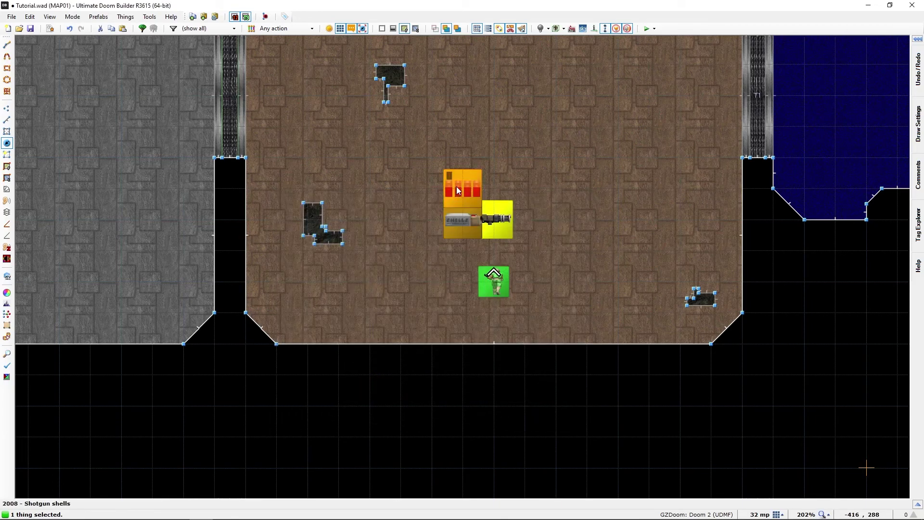
left_click_drag(456, 195, 457, 213)
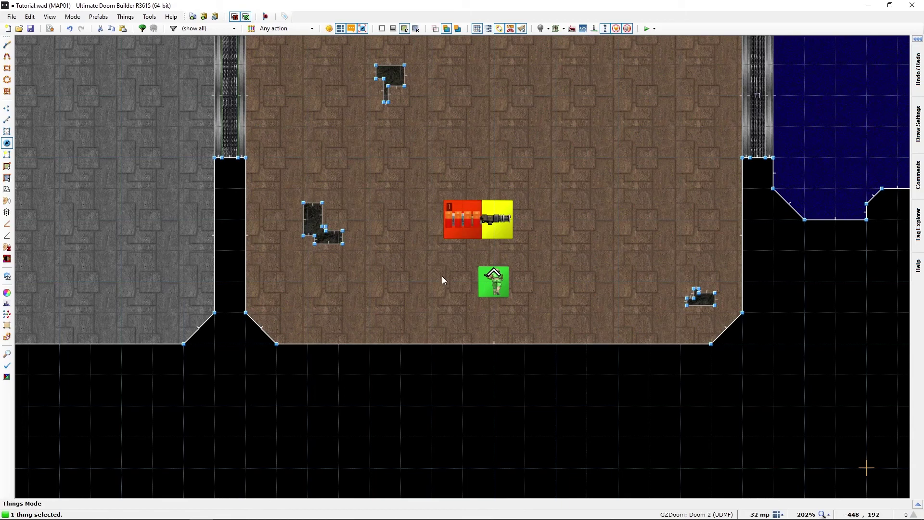
Turn one pickup into a Box of Ammo that spawns only on Skill 4
right_click(532, 222)
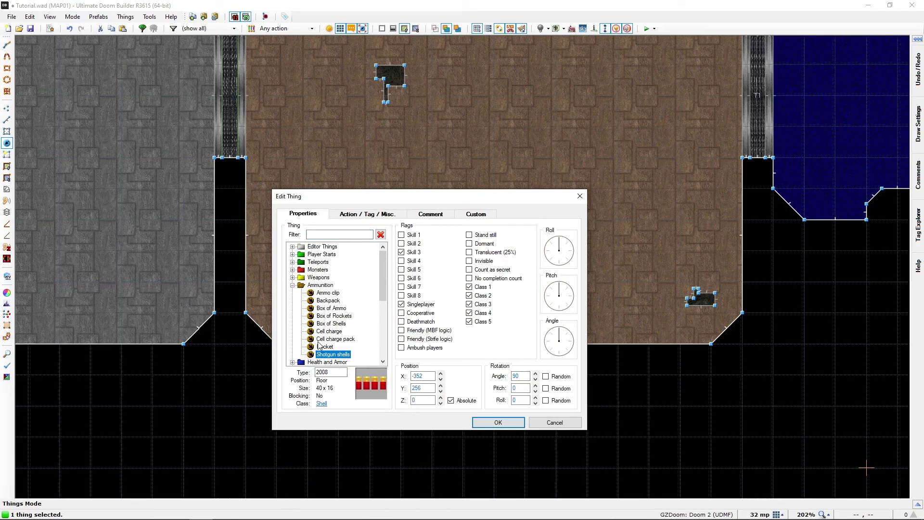
left_click(337, 325)
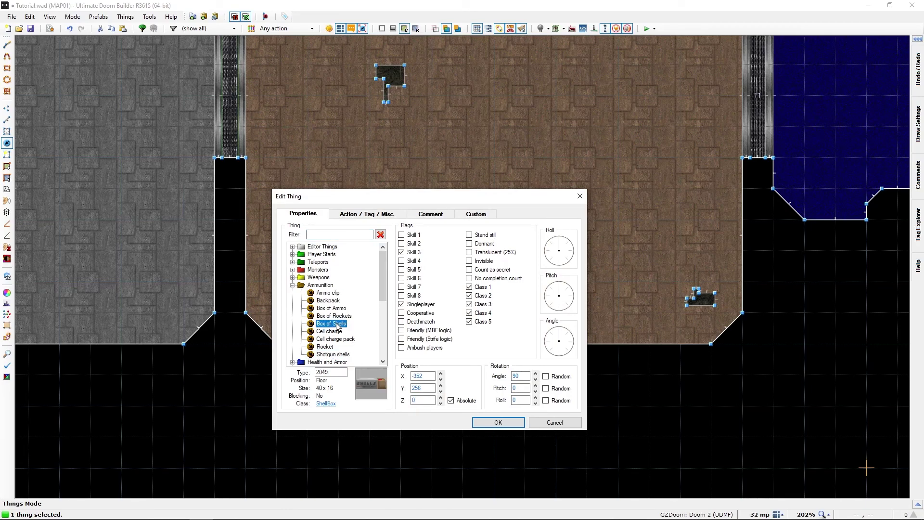
left_click(326, 295)
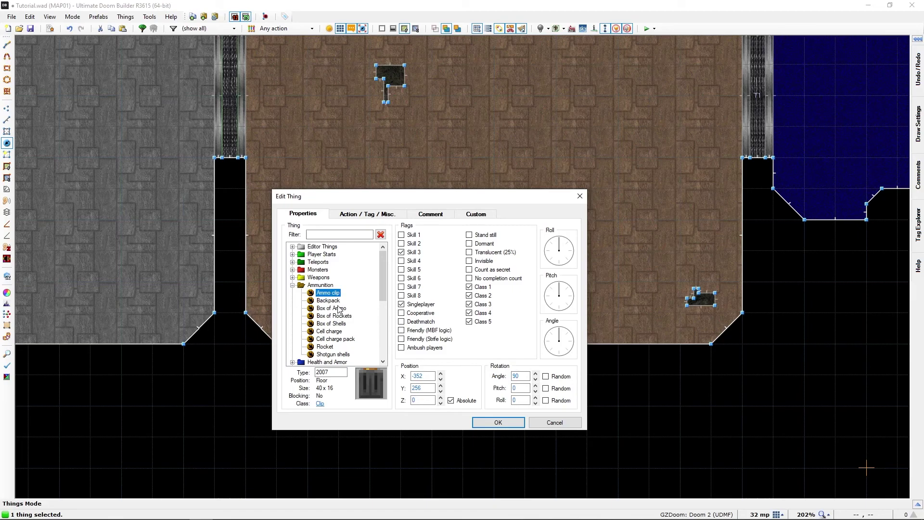
left_click(339, 309)
left_click(402, 252)
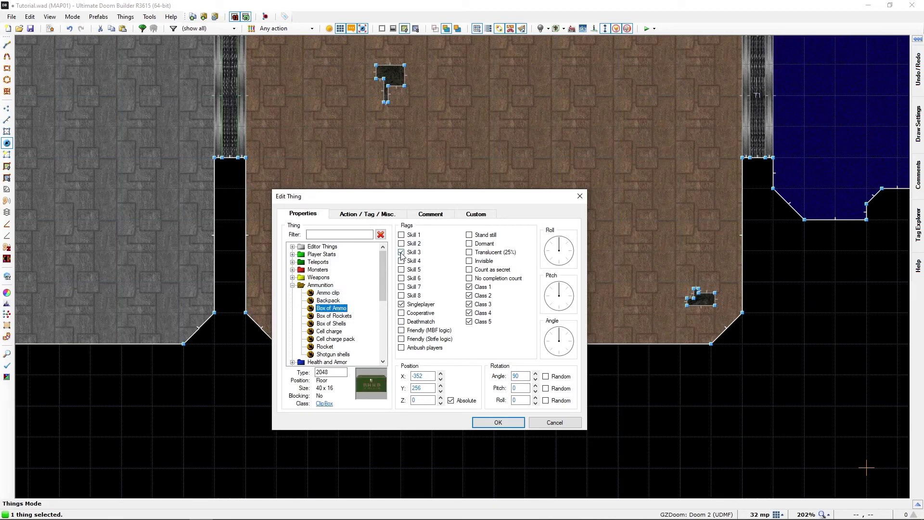
left_click(401, 261)
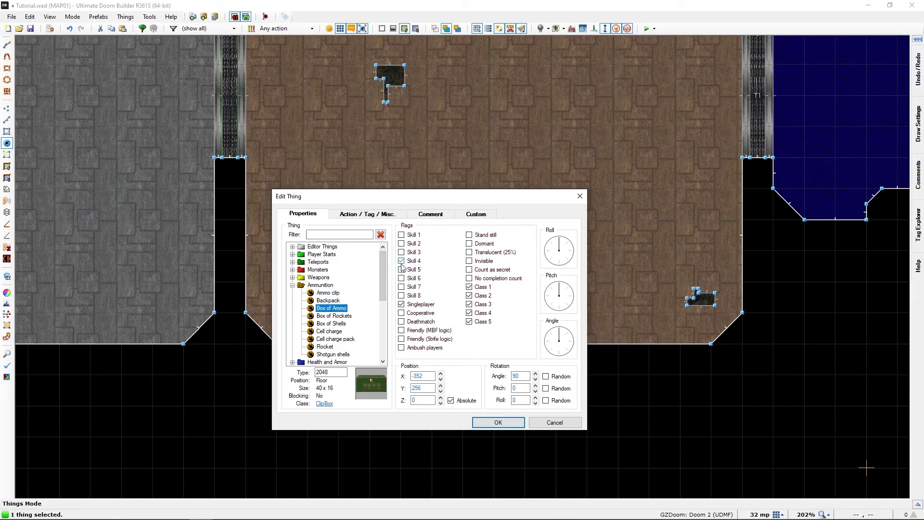
left_click(499, 422)
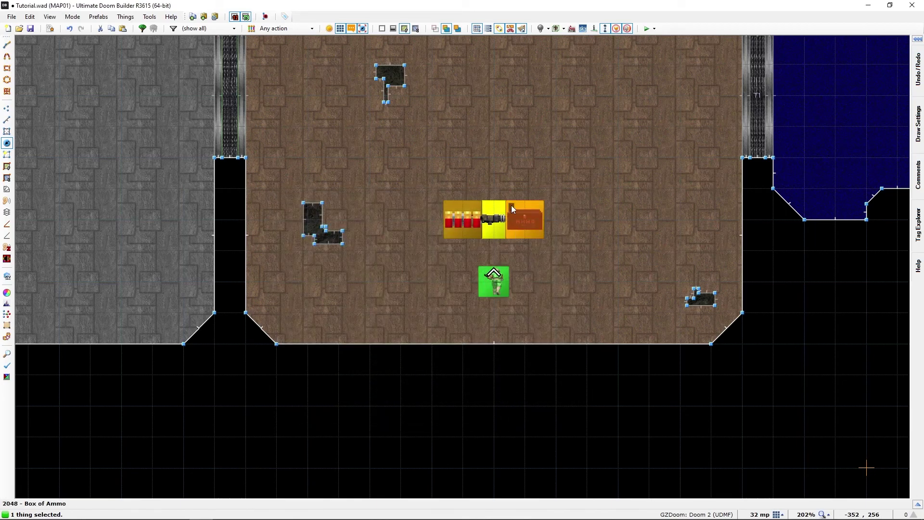
Make the other pickup an Ammo clip spawning only on Skill 5 and set it back beside the chaingun
left_click_drag(512, 205, 525, 193)
right_click(525, 194)
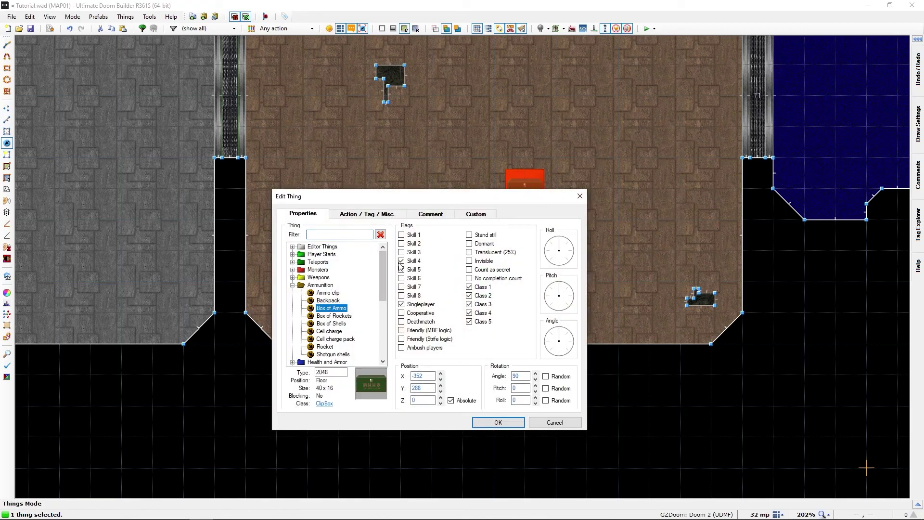
left_click(402, 261)
left_click(326, 294)
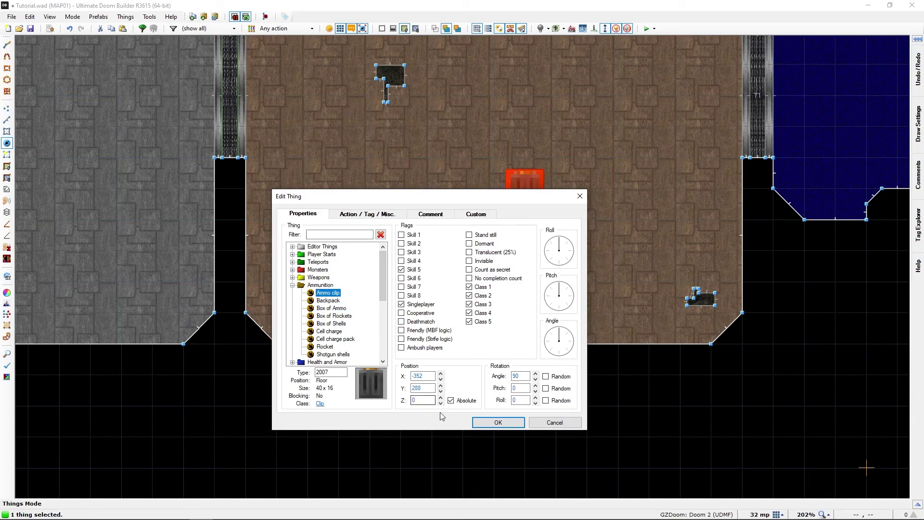
left_click(488, 424)
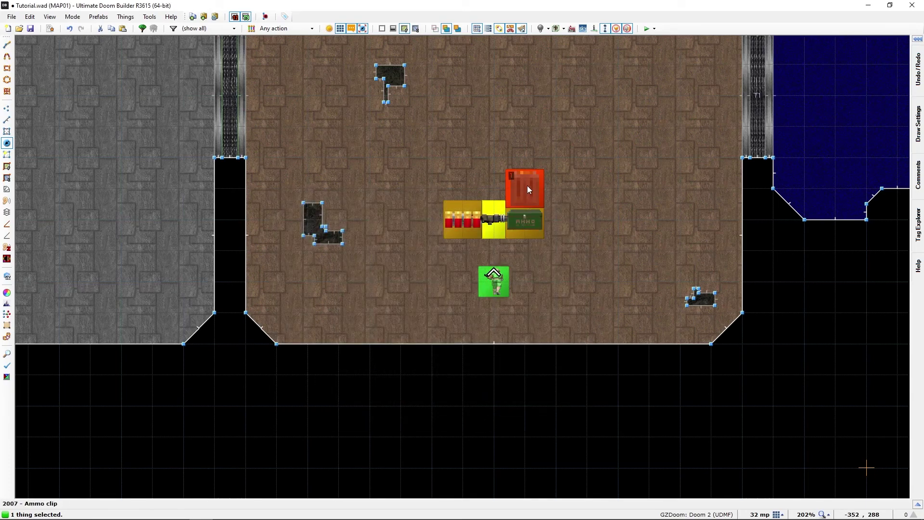
left_click_drag(528, 189, 531, 212)
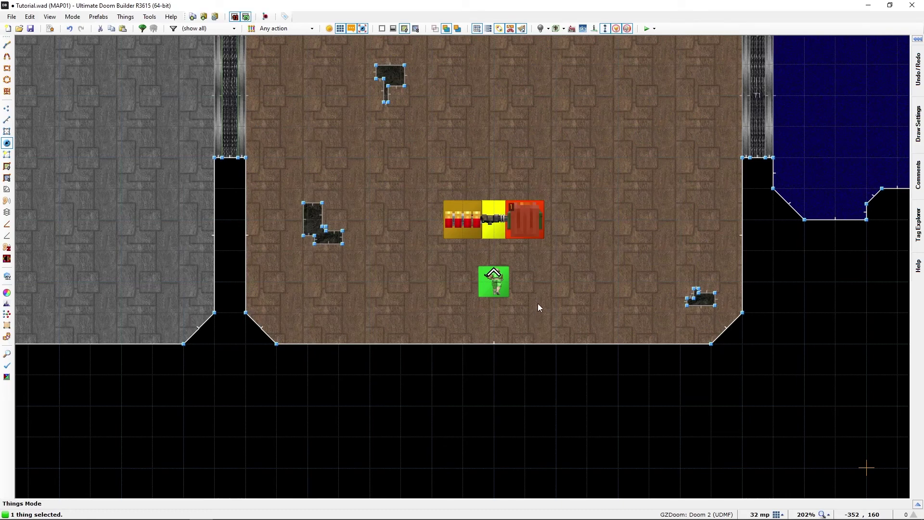
left_click(537, 265)
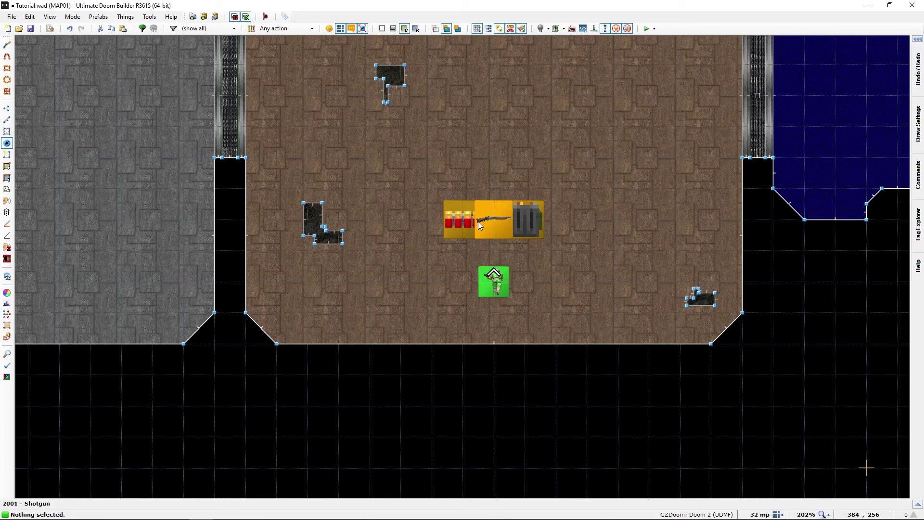
left_click(655, 29)
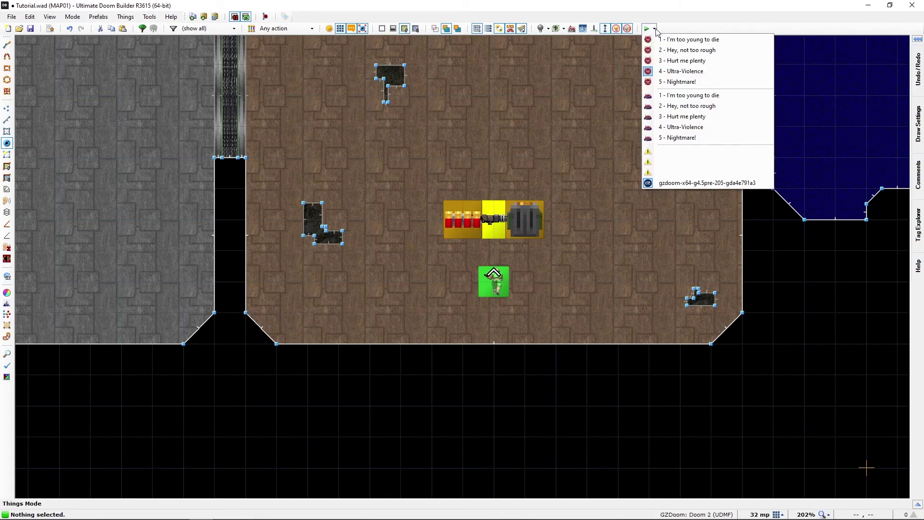
left_click(677, 50)
left_click(679, 61)
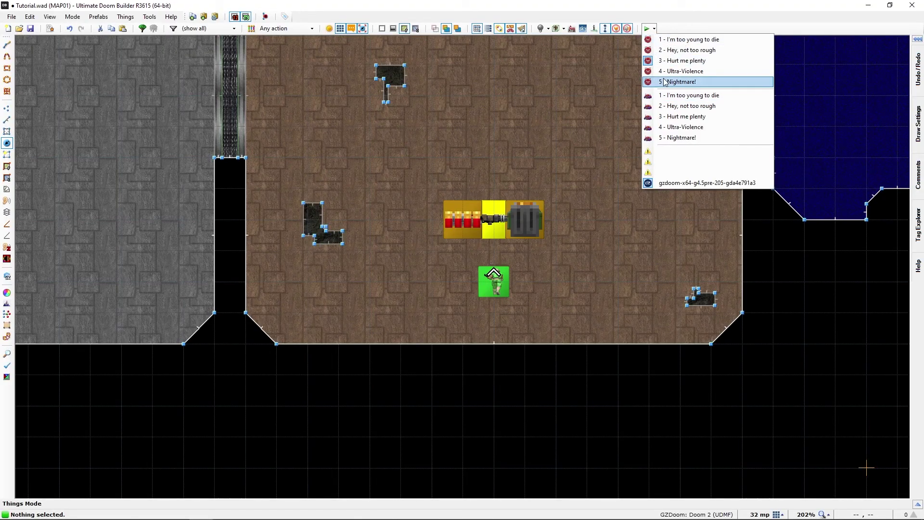
left_click(679, 71)
left_click(662, 81)
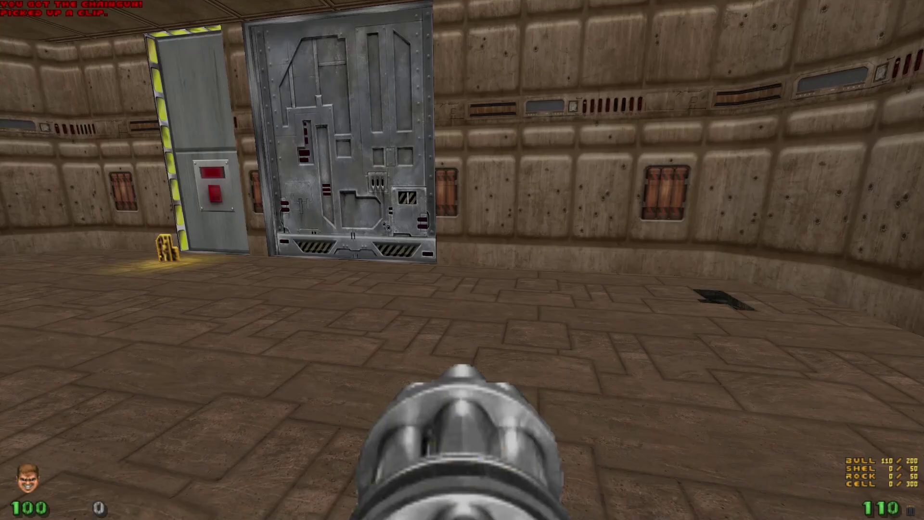
key("w")
key("s")
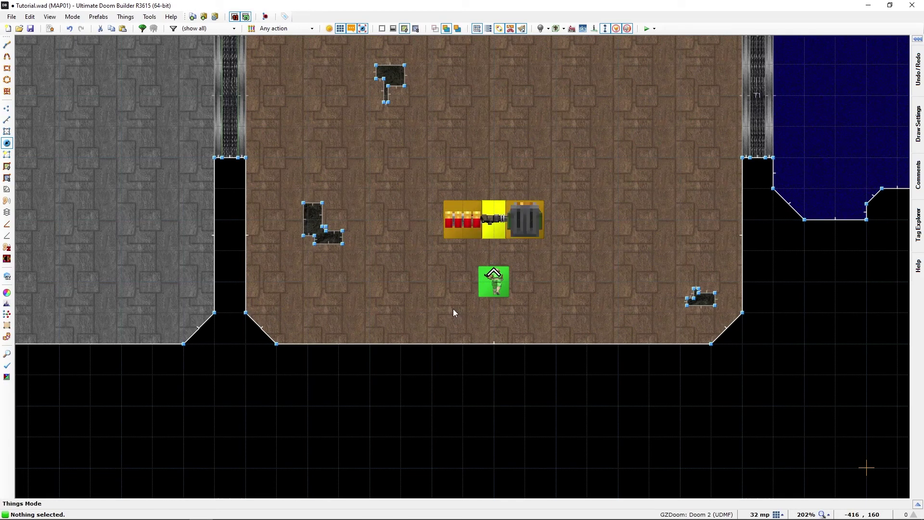
scroll(453, 308, "down", 3)
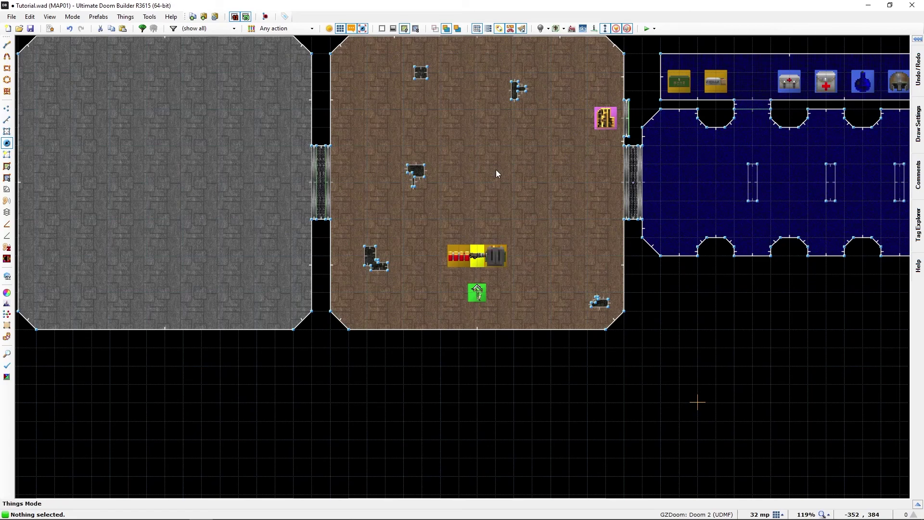
In the blue room, restrict the Medikit to Skills 1–3 single-player with Cooperative and Deathmatch cleared
middle_click_drag(496, 159, 264, 254)
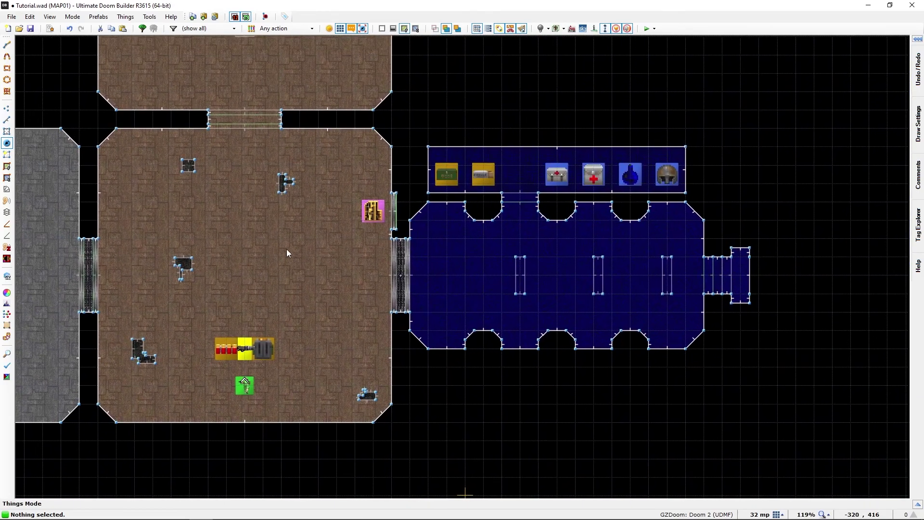
right_click(557, 174)
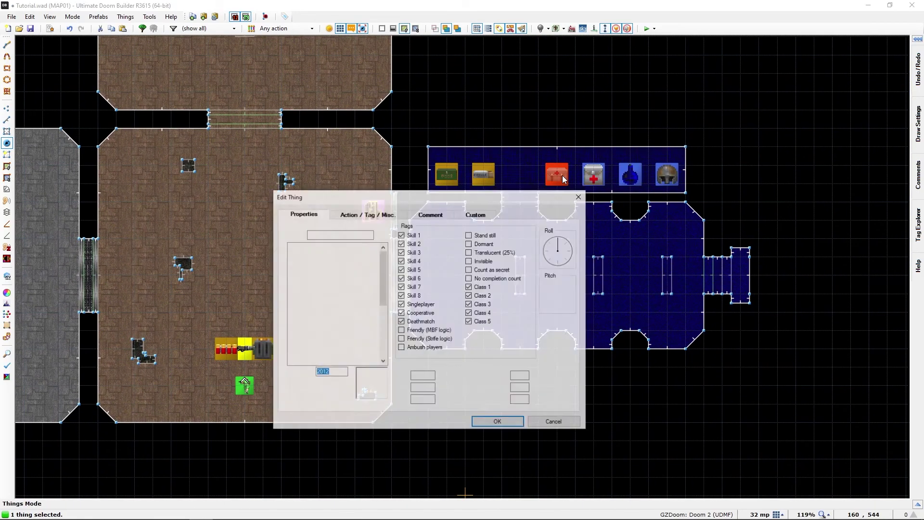
left_click(401, 321)
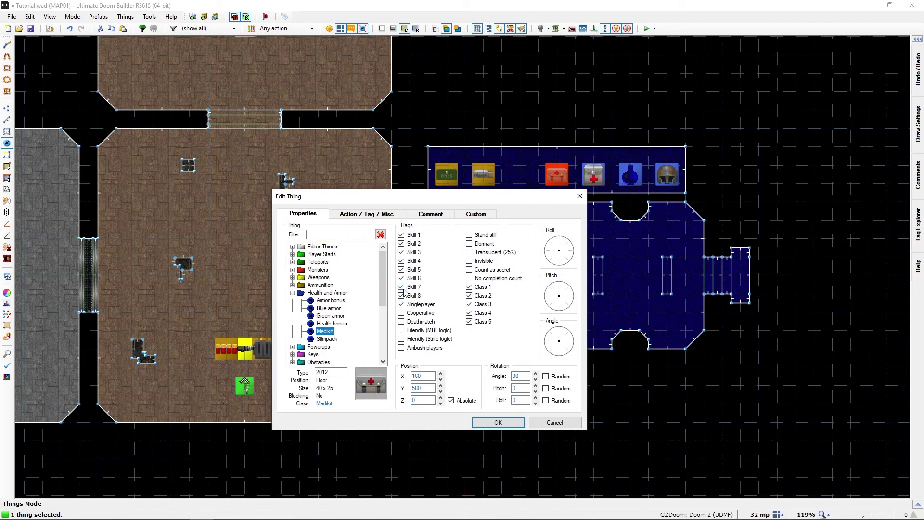
left_click(401, 287)
mouse_move(436, 200)
left_mouse_down()
mouse_move(431, 208)
mouse_move(474, 208)
left_mouse_up()
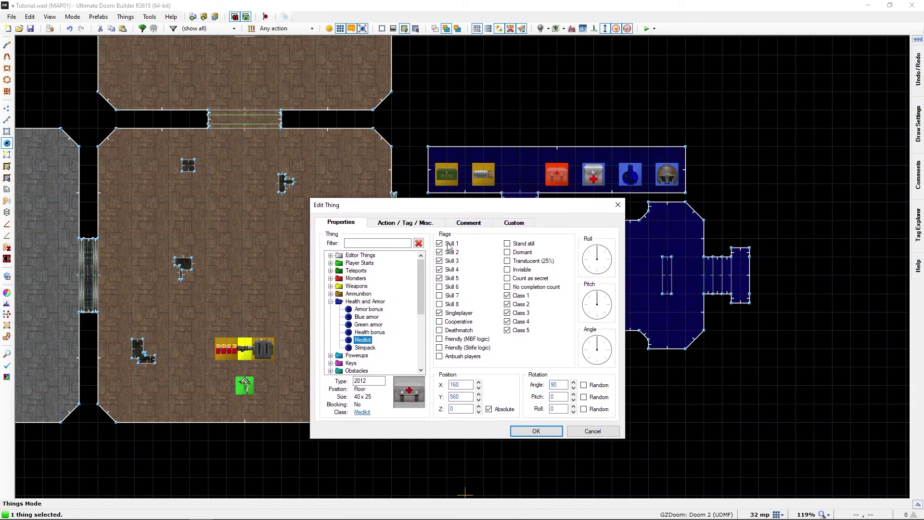
left_click(439, 279)
left_click(537, 431)
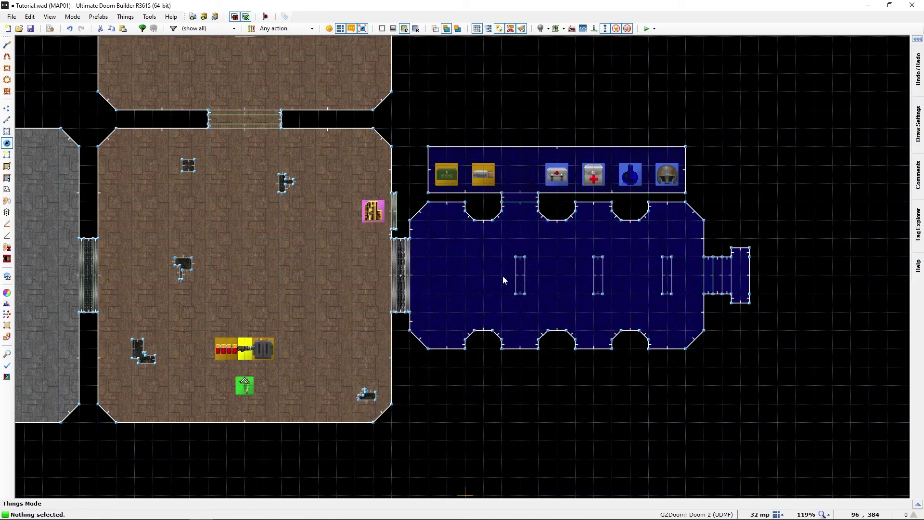
Flag the northern room's Soulsphere for skills 1–4 only, singleplayer, excluding cooperative and deathmatch
mouse_move(174, 226)
middle_mouse_down()
mouse_move(300, 248)
mouse_move(328, 346)
mouse_move(304, 318)
middle_mouse_up()
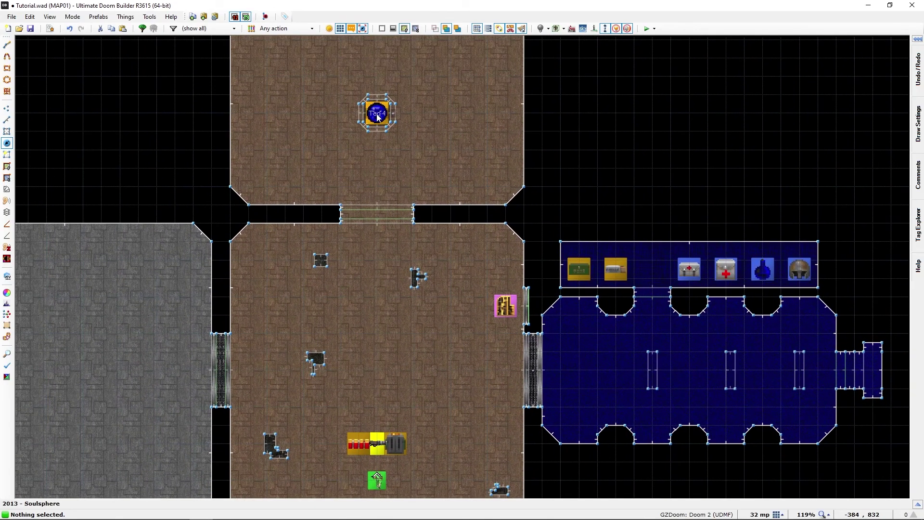
right_click(376, 114)
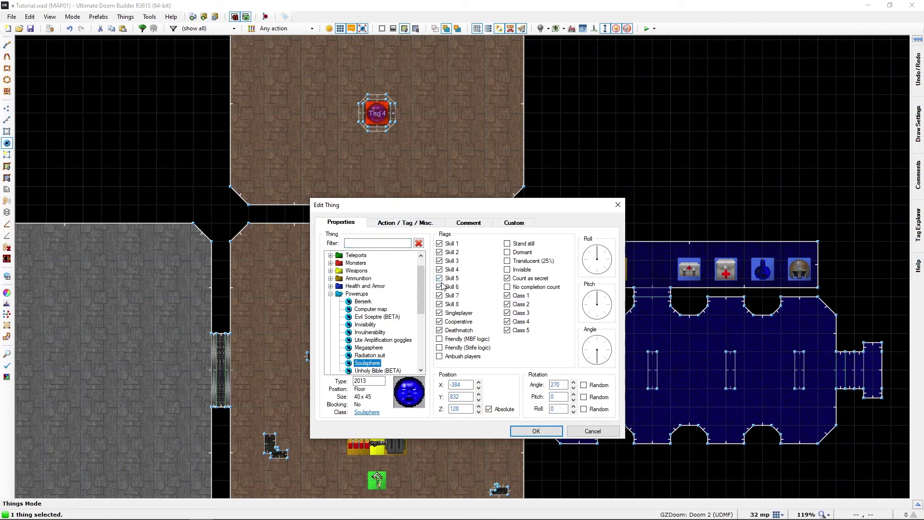
left_click(440, 279)
left_click(439, 287)
left_click(439, 304)
left_click(440, 330)
left_click(442, 260)
left_click(531, 432)
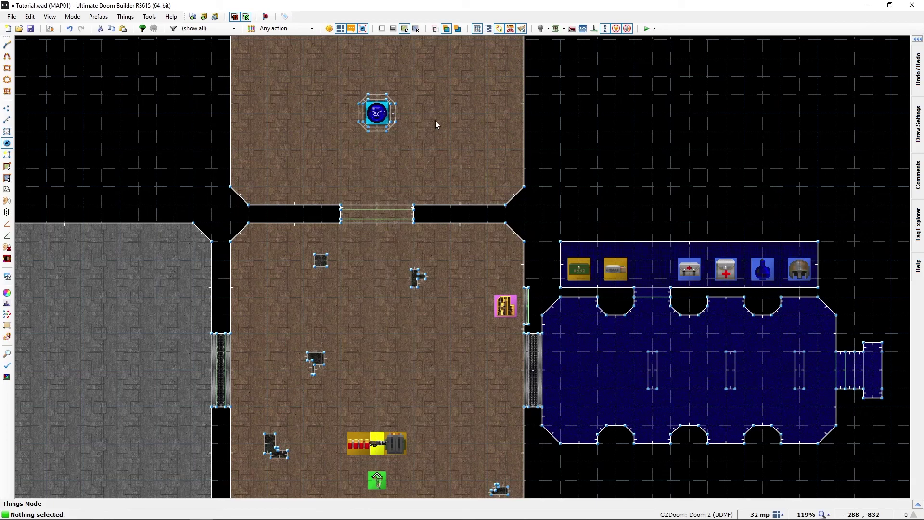
Flag the northern room's Imp for skills 3–4 only, unticking skills 1, 2, 5–8, cooperative and deathmatch
middle_click_drag(435, 121, 448, 317)
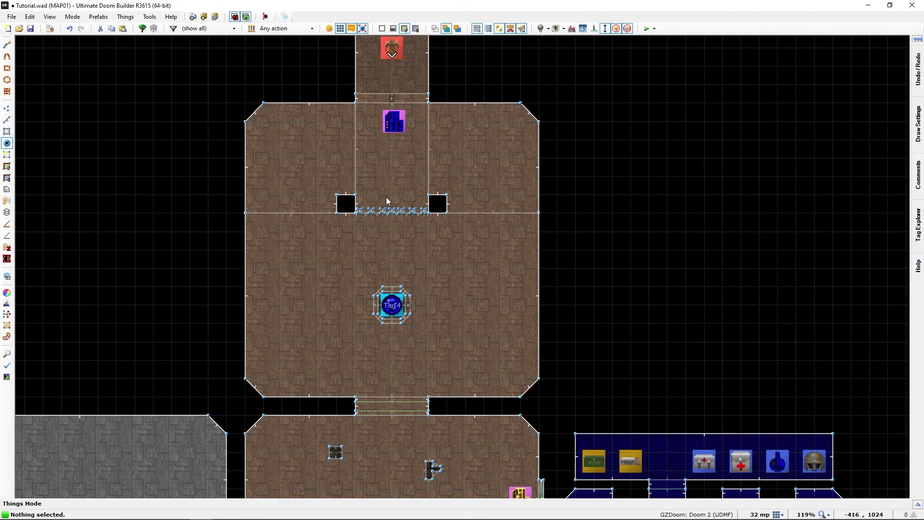
middle_click_drag(441, 330, 488, 431)
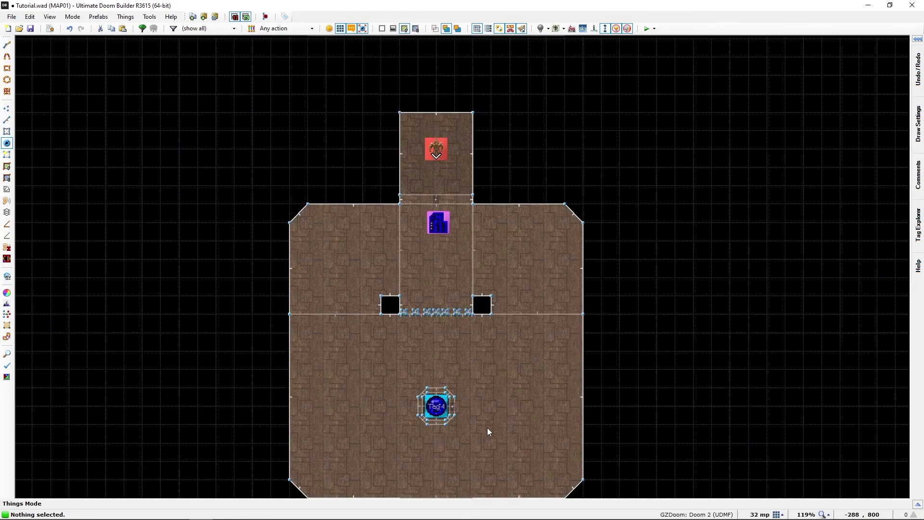
scroll(456, 240, "up", 1)
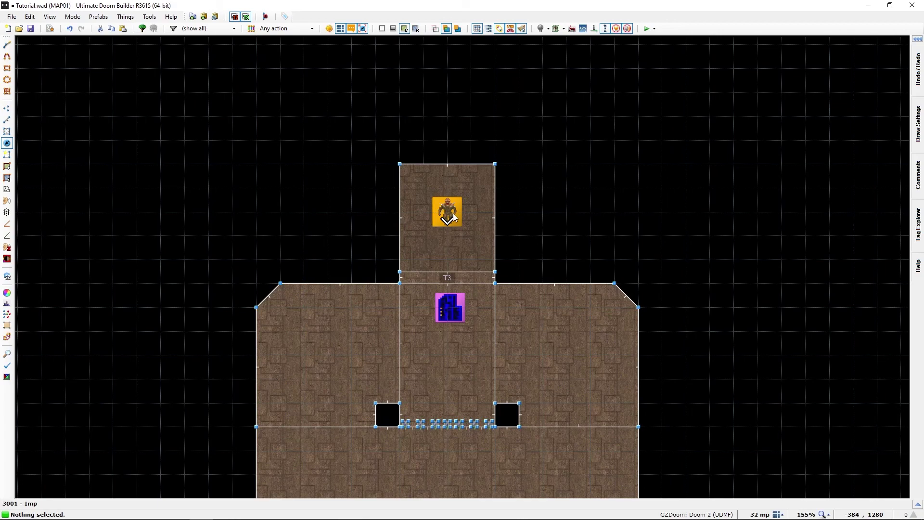
right_click(445, 213)
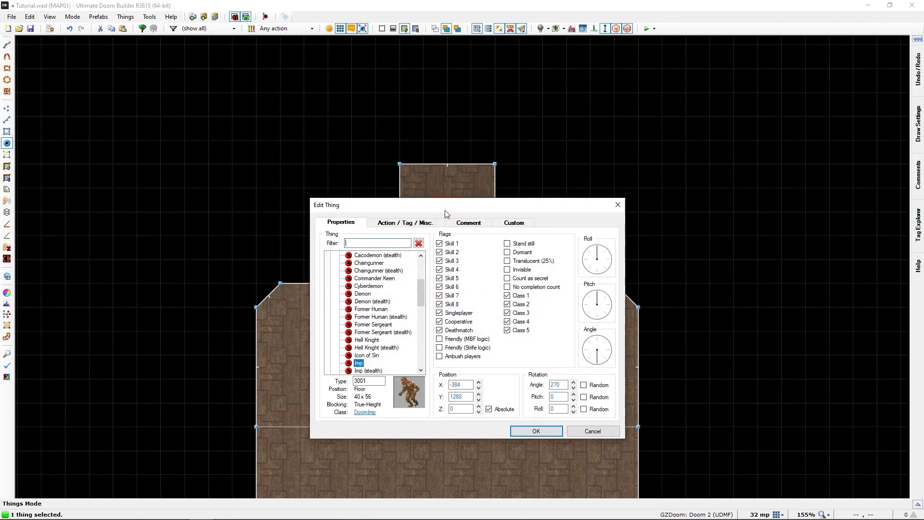
left_click(439, 330)
left_click(440, 304)
left_click(439, 287)
left_click(439, 251)
left_click(439, 243)
left_click(531, 431)
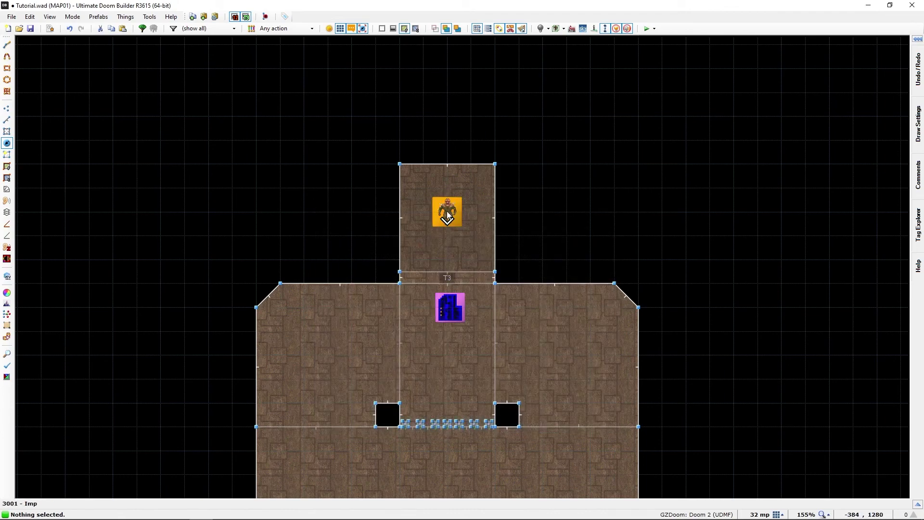
Copy the Imp into a Former Human that spawns only on skills 1 and 2
left_click_drag(448, 216, 449, 241)
right_click(447, 202)
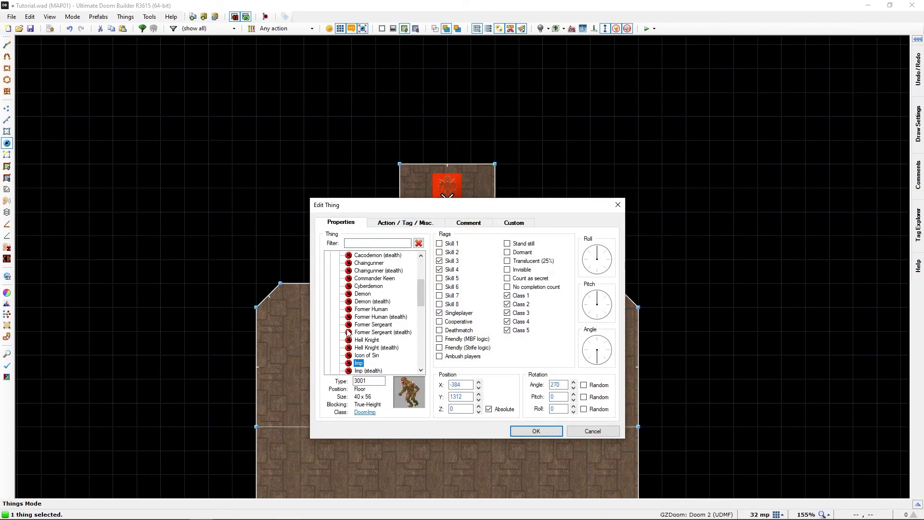
scroll(349, 334, "down", 2)
scroll(349, 333, "down", 1)
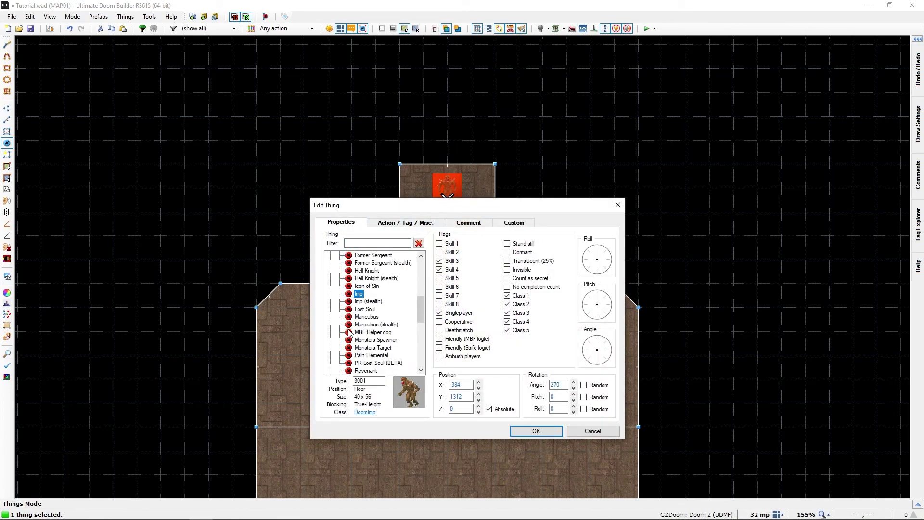
scroll(349, 333, "down", 1)
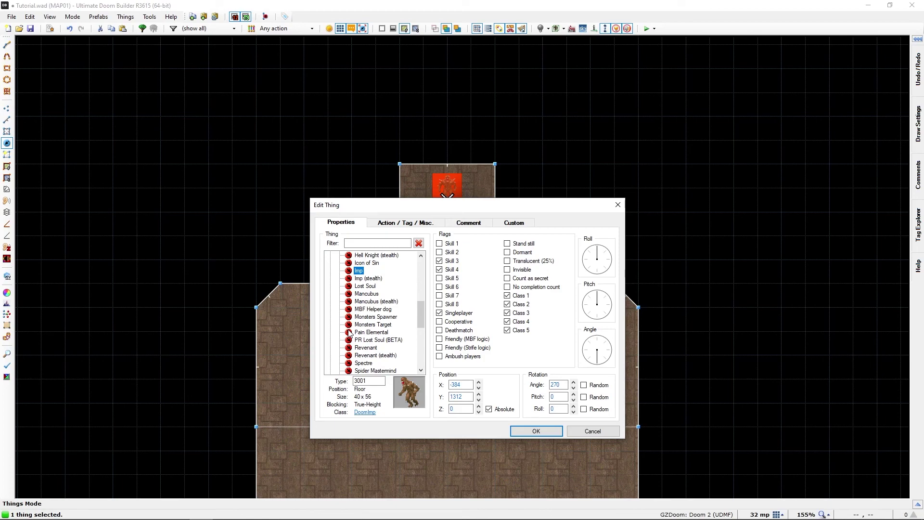
scroll(349, 333, "down", 3)
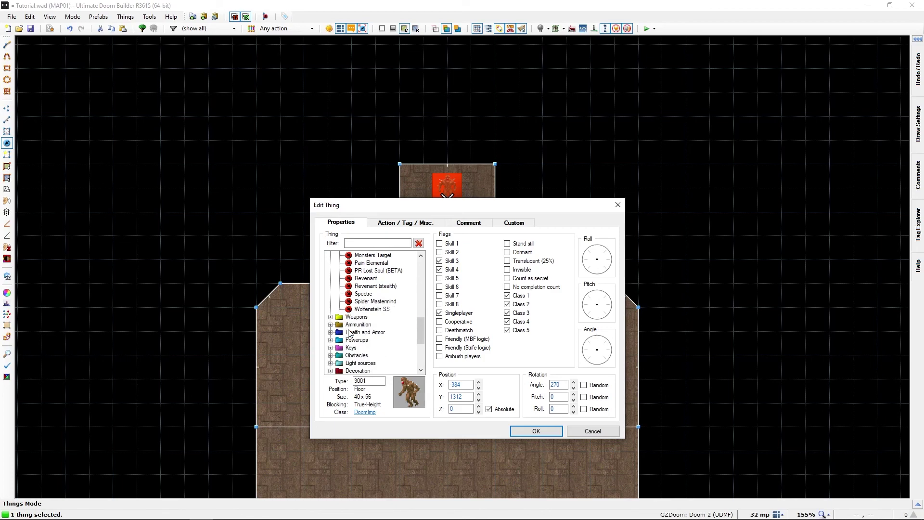
scroll(349, 333, "up", 4)
scroll(349, 333, "up", 3)
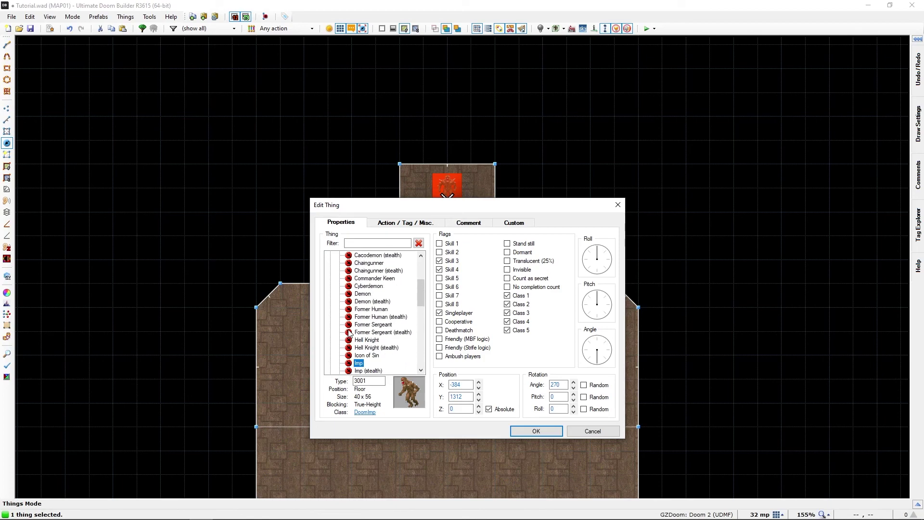
left_click(373, 311)
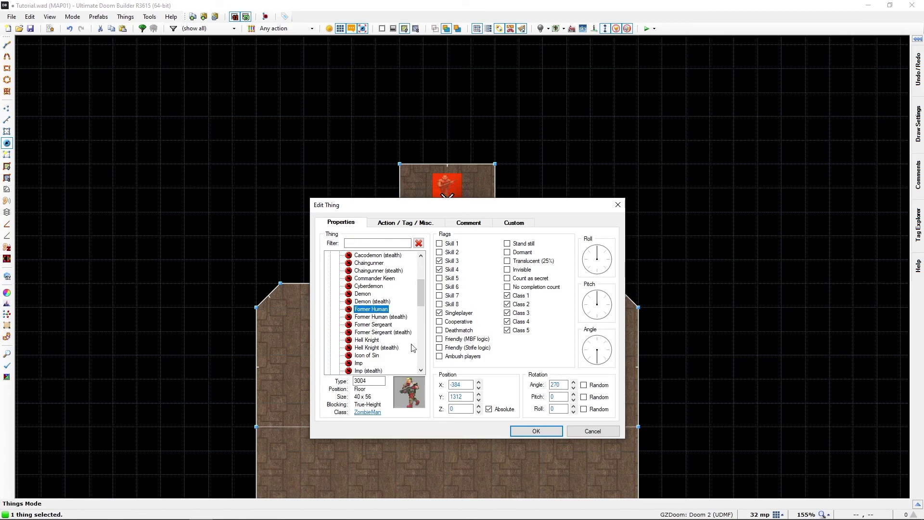
left_click(440, 261)
left_click(440, 252)
left_click(536, 432)
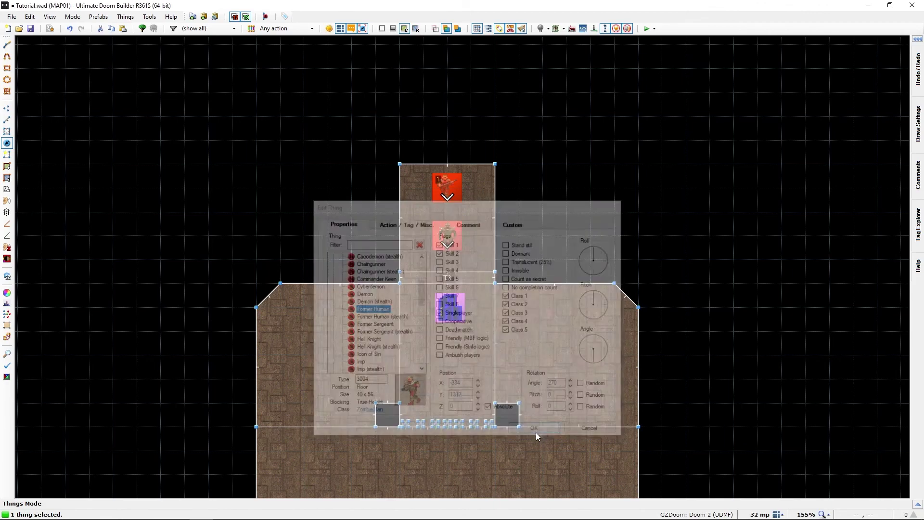
Position the Former Human beside the Imp and select both
mouse_move(455, 186)
left_mouse_down()
mouse_move(457, 215)
mouse_move(434, 233)
left_mouse_up()
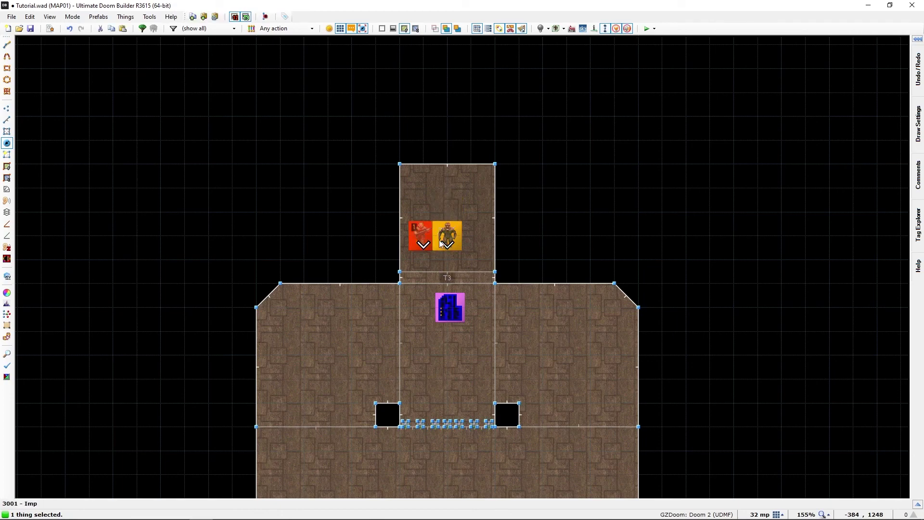
left_click(449, 235)
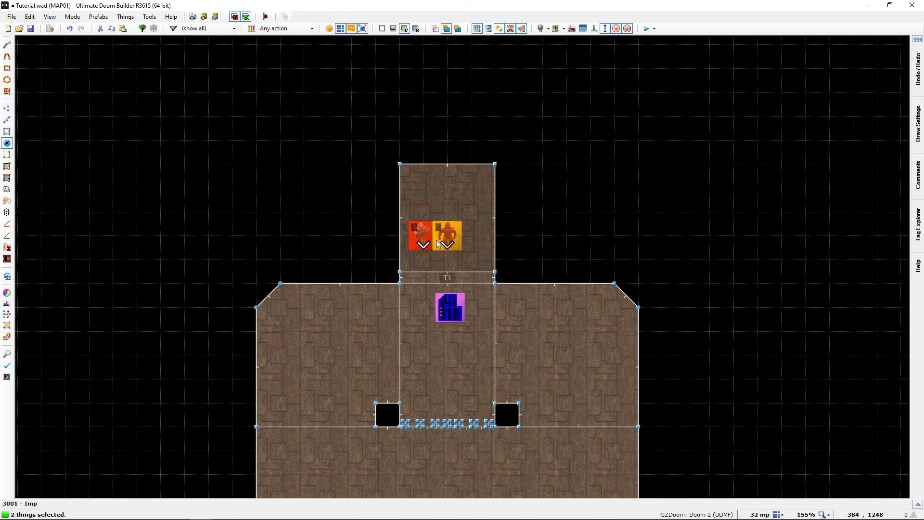
Box-select the two monsters in the northern room and return them to their original spots
mouse_move(423, 238)
left_mouse_down()
mouse_move(448, 238)
mouse_move(435, 230)
left_mouse_up()
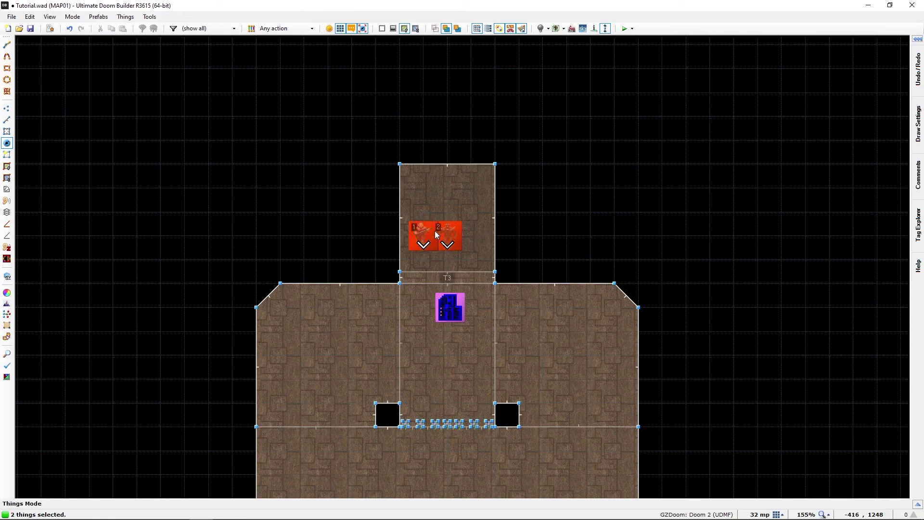
left_click(448, 184)
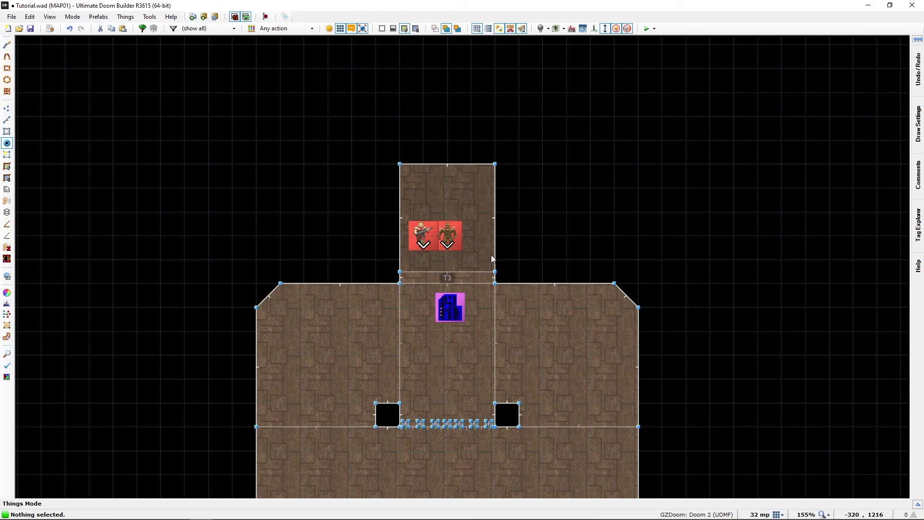
Copy the Imp and paste a duplicate of it (Ctrl+C, Ctrl+V)
left_click(453, 239)
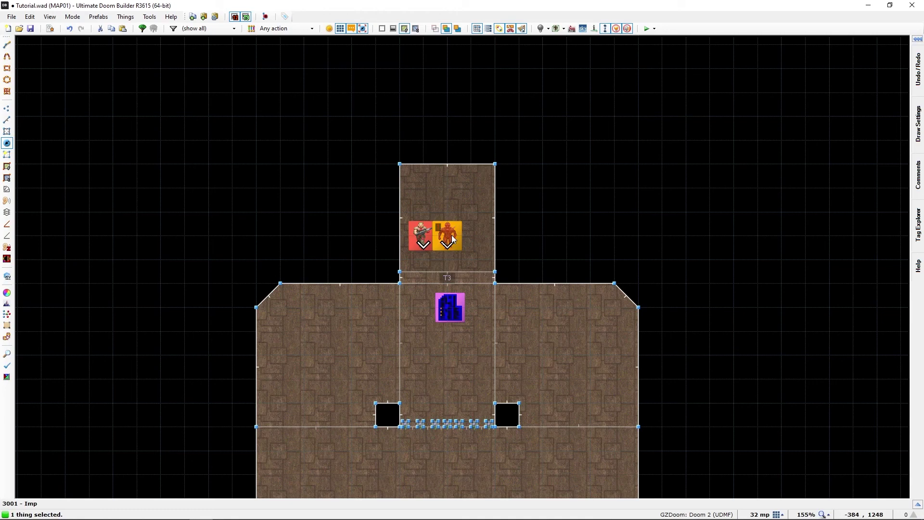
key("ctrl+c")
key("ctrl+v")
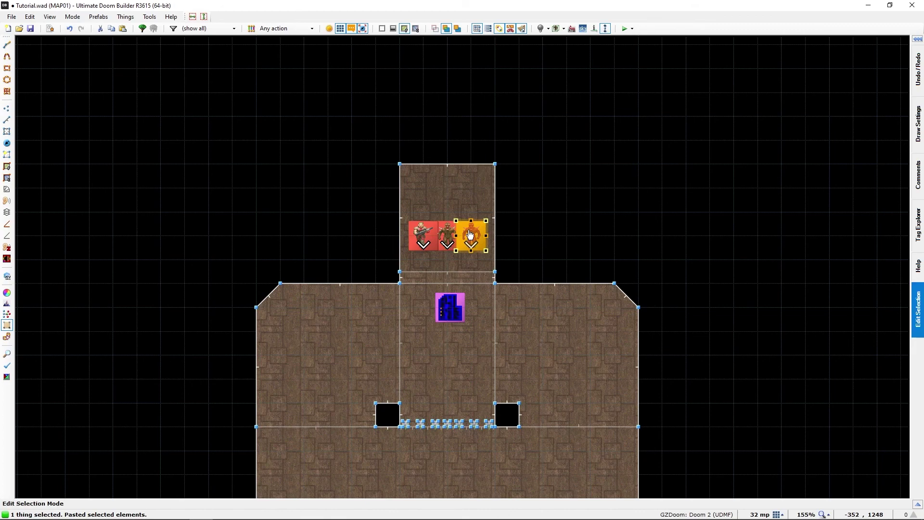
Place the pasted Imp beside the original and flag it for Skills 4 and 5 instead of Skill 3
left_click(470, 235)
right_click(470, 235)
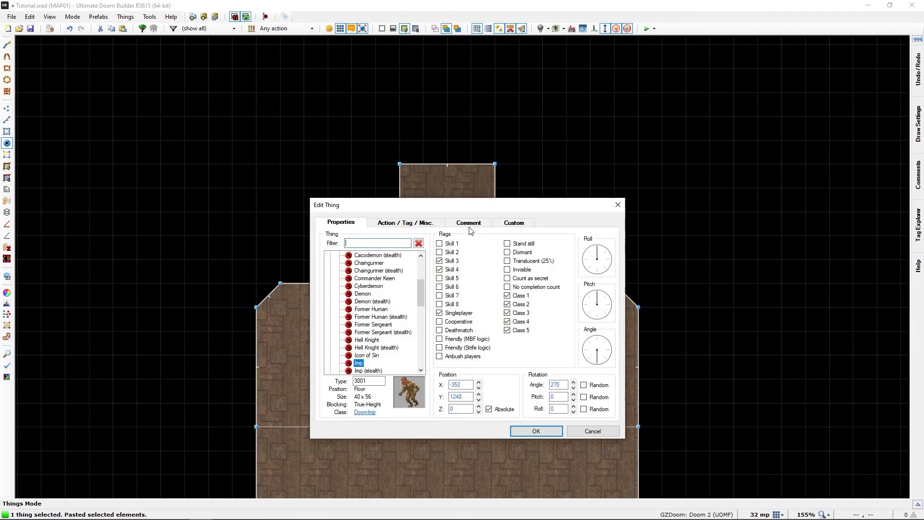
left_click(439, 270)
left_click(440, 278)
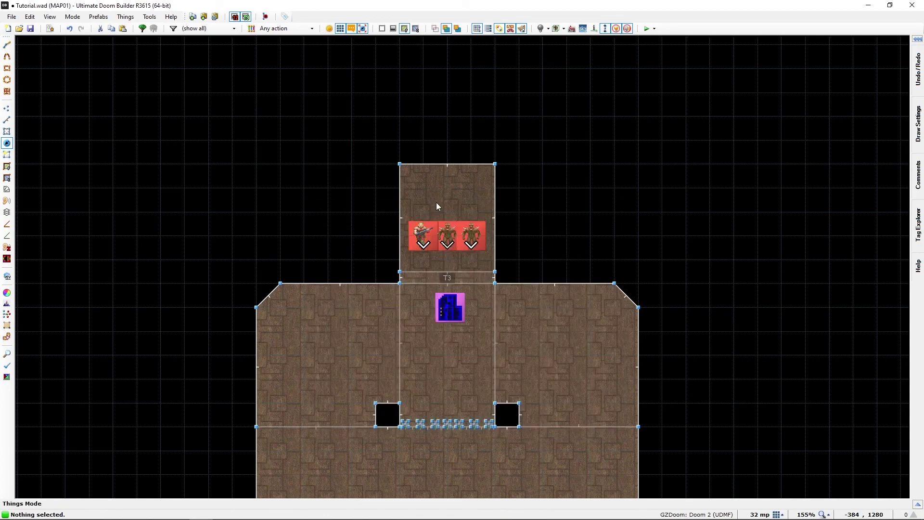
Add a new thing above the monster row with only Skill 5 checked in its flags
right_click(437, 205)
left_click(439, 269)
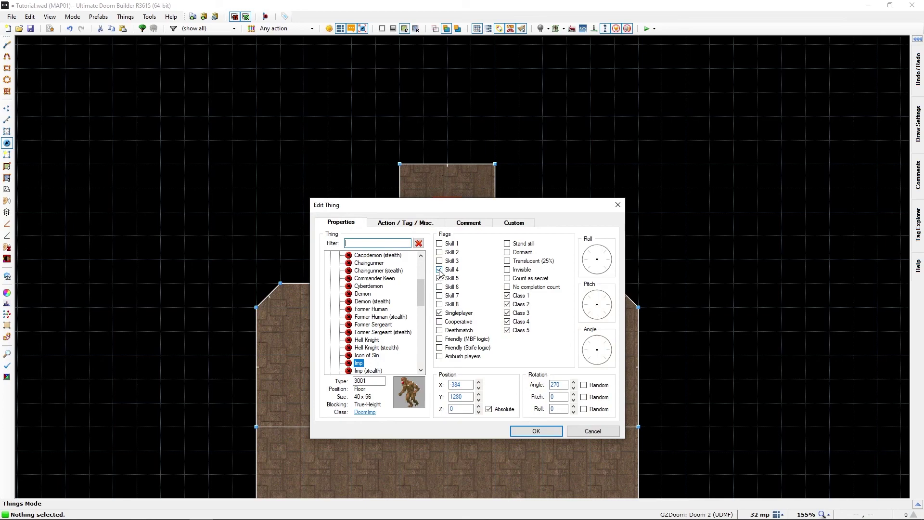
left_click(439, 287)
left_click(441, 288)
scroll(341, 327, "up", 4)
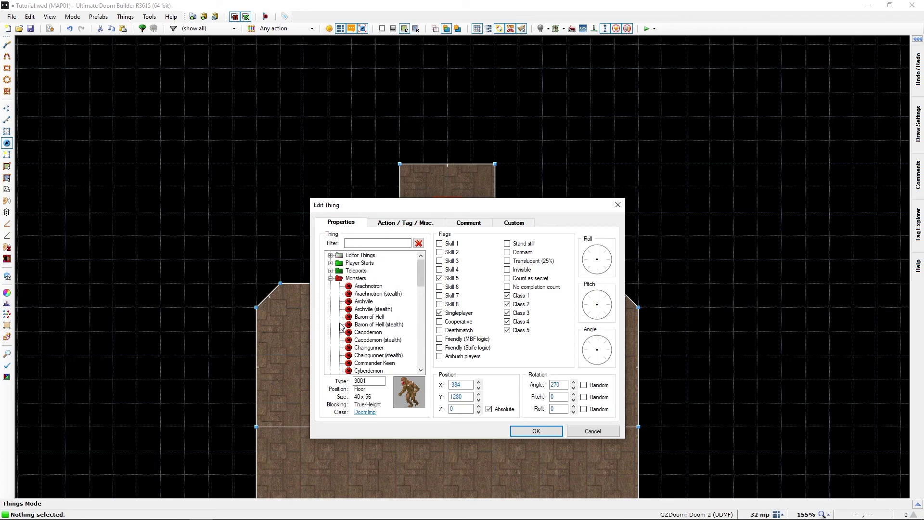
scroll(341, 327, "down", 1)
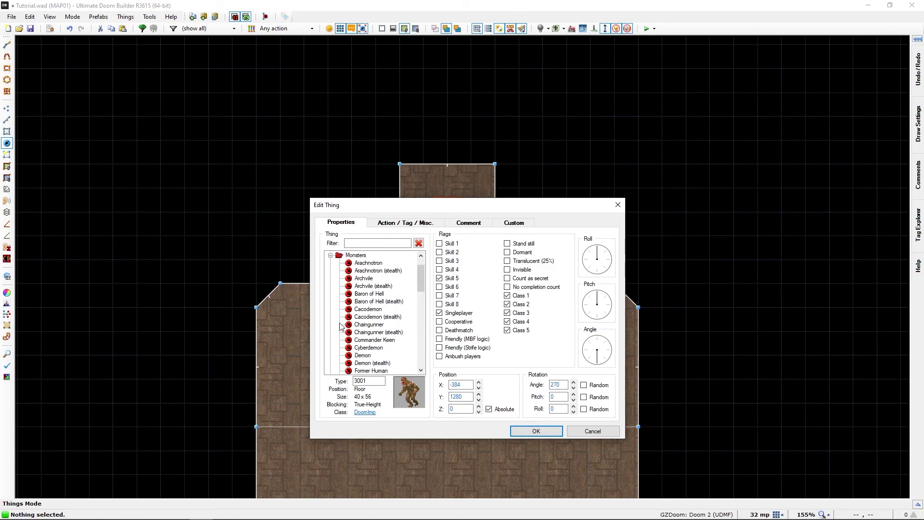
Make the new thing a Chaingunner from the Monsters list and confirm it
left_click(365, 324)
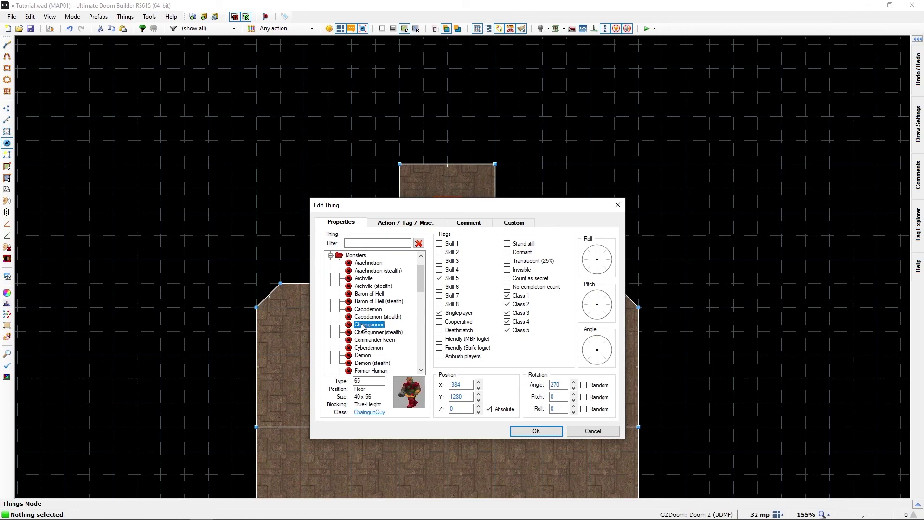
left_click(534, 431)
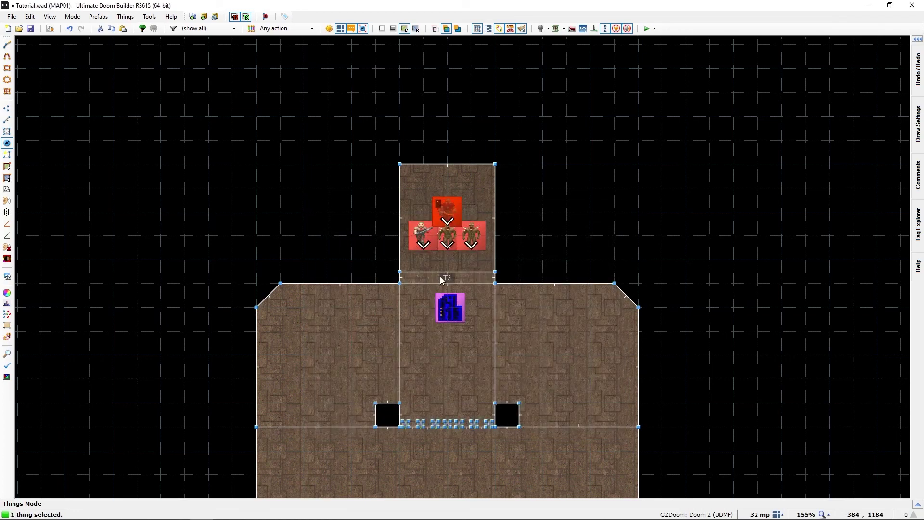
key("c")
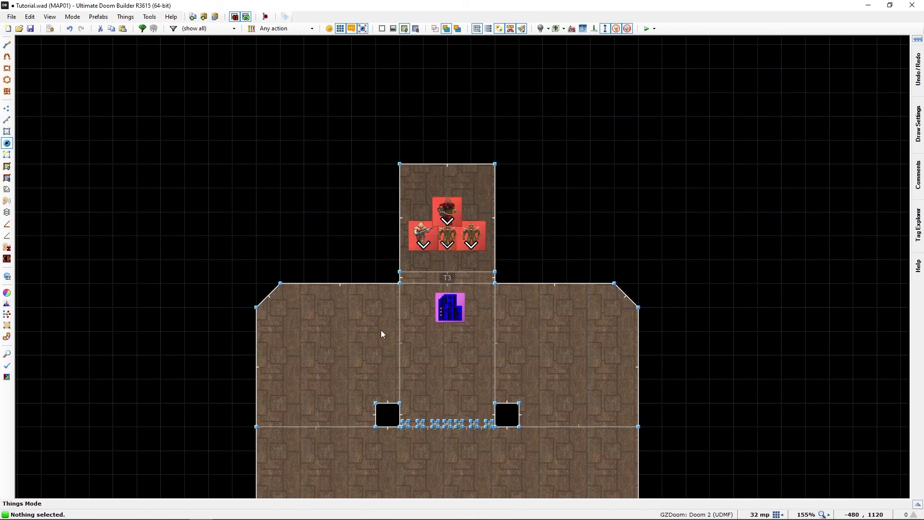
Insert a new thing in the large southern room flagged only for Skills 1 and 2
mouse_move(371, 317)
middle_mouse_down()
mouse_move(343, 186)
mouse_move(356, 177)
middle_mouse_up()
scroll(319, 257, "down", 1)
scroll(313, 337, "down", 1)
scroll(313, 336, "down", 1)
scroll(359, 176, "up", 1)
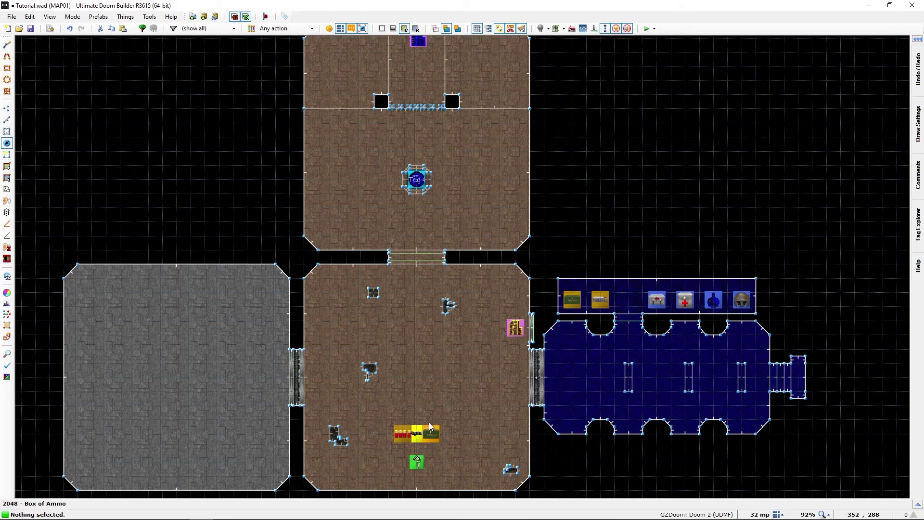
key("Insert")
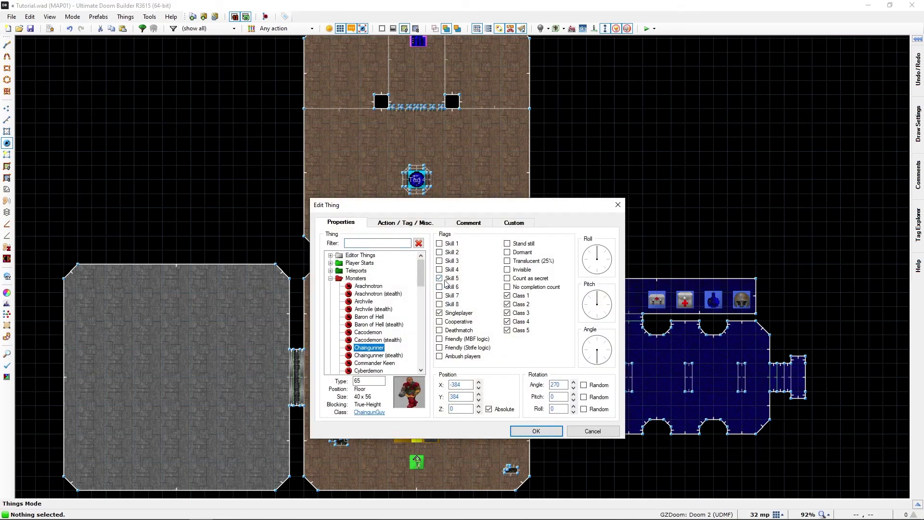
left_click(439, 278)
left_click(439, 253)
left_click(331, 278)
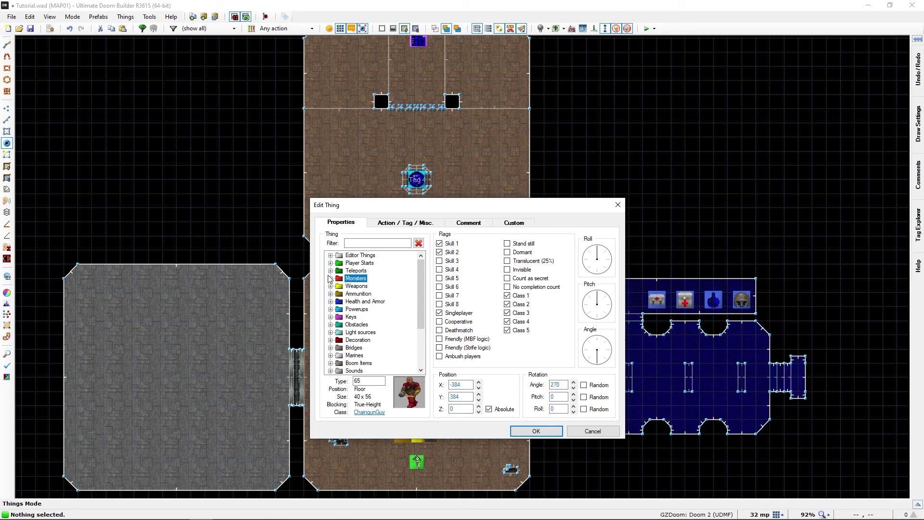
Make the new thing a Blue armor from the Health and Armor category and confirm it
left_click(331, 301)
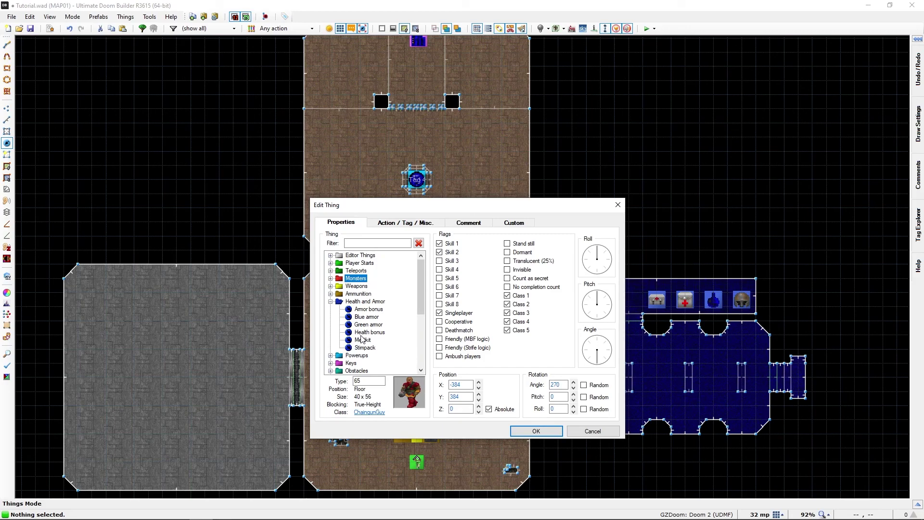
left_click(365, 317)
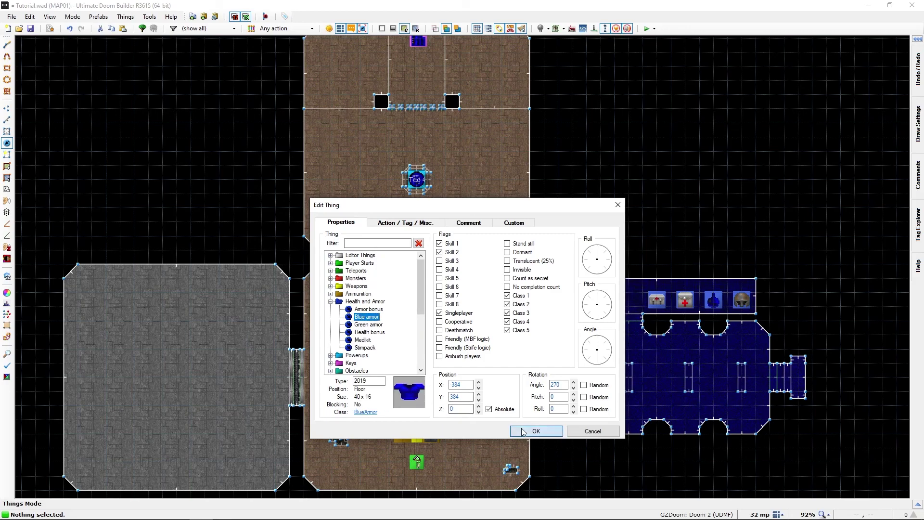
left_click(536, 431)
Add a Green armor just above the Blue armor, flagged only for Skills 3 and 4
mouse_move(416, 376)
left_mouse_down()
mouse_move(417, 390)
mouse_move(417, 363)
left_mouse_up()
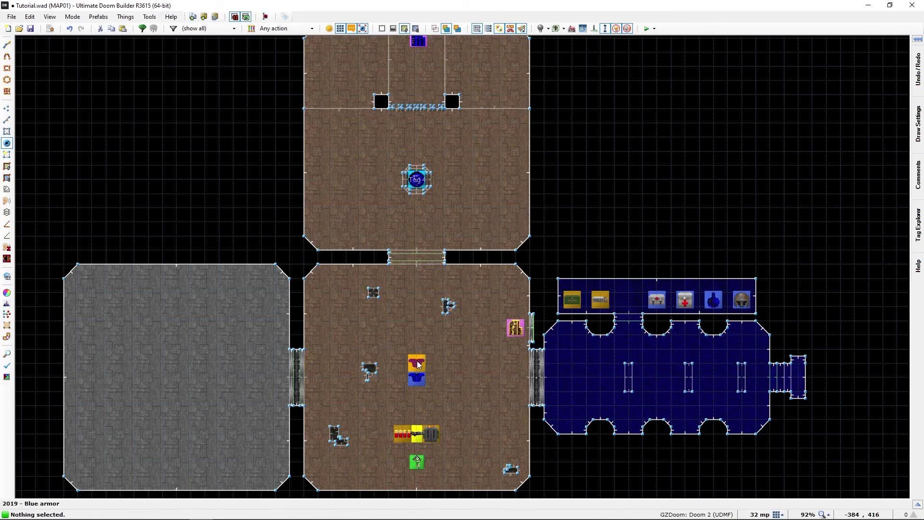
right_click(417, 362)
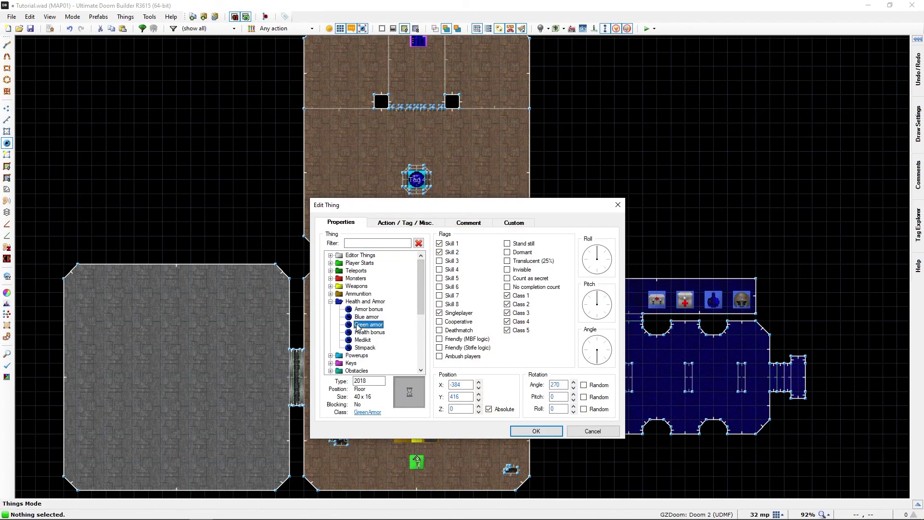
left_click(439, 243)
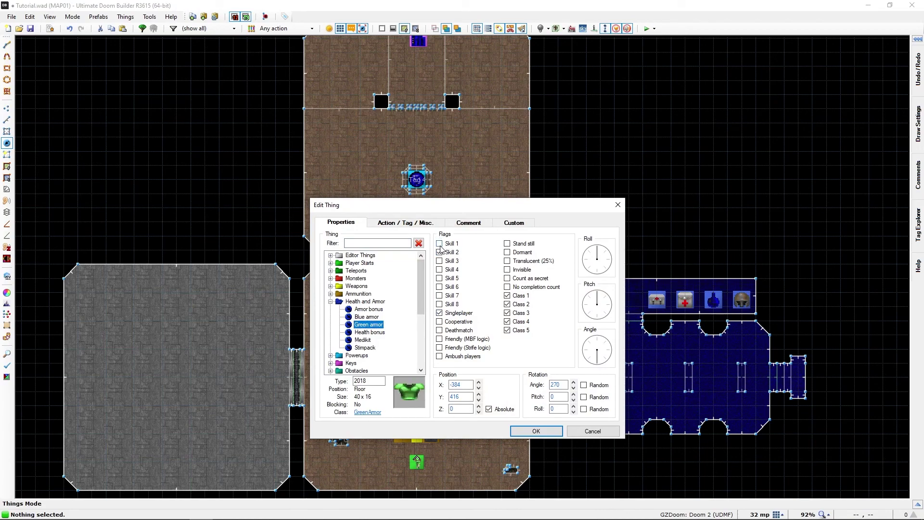
left_click(439, 261)
left_click(532, 433)
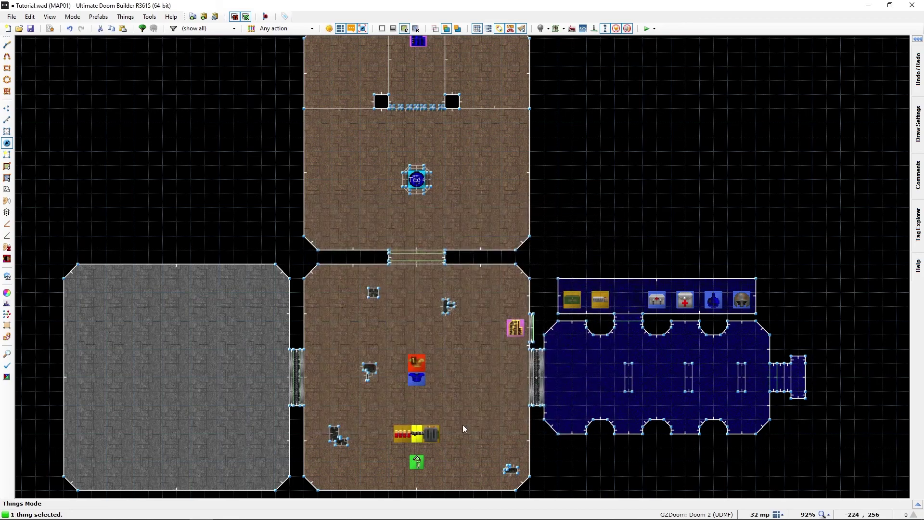
Move the Green armor onto the Blue armor's exact spot, then bring the northern room back into view
mouse_move(418, 357)
left_mouse_down()
mouse_move(437, 369)
mouse_move(411, 354)
mouse_move(416, 372)
left_mouse_up()
left_click(283, 388)
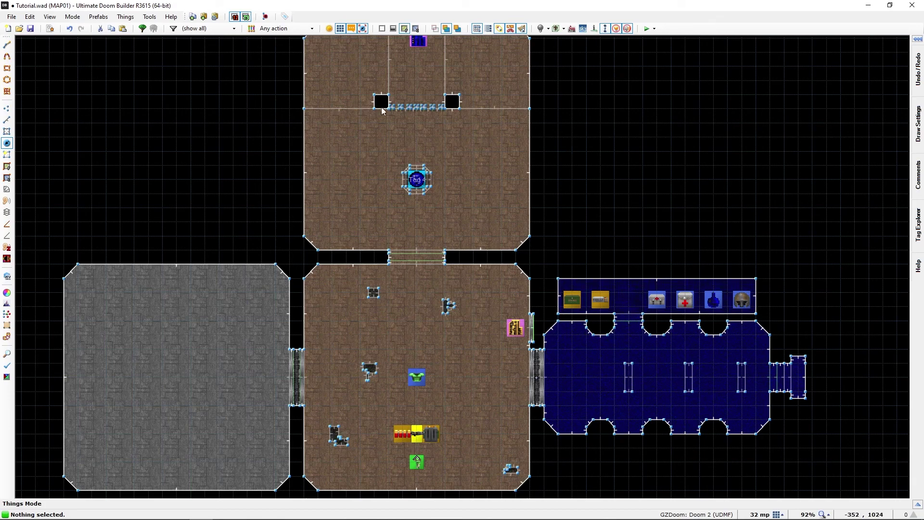
mouse_move(543, 195)
middle_mouse_down()
mouse_move(531, 284)
mouse_move(537, 260)
middle_mouse_up()
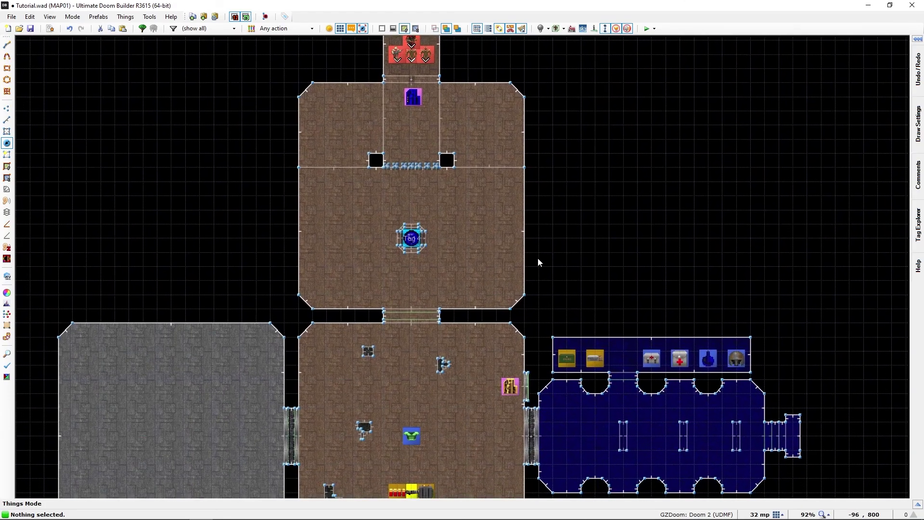
scroll(538, 262, "down", 1)
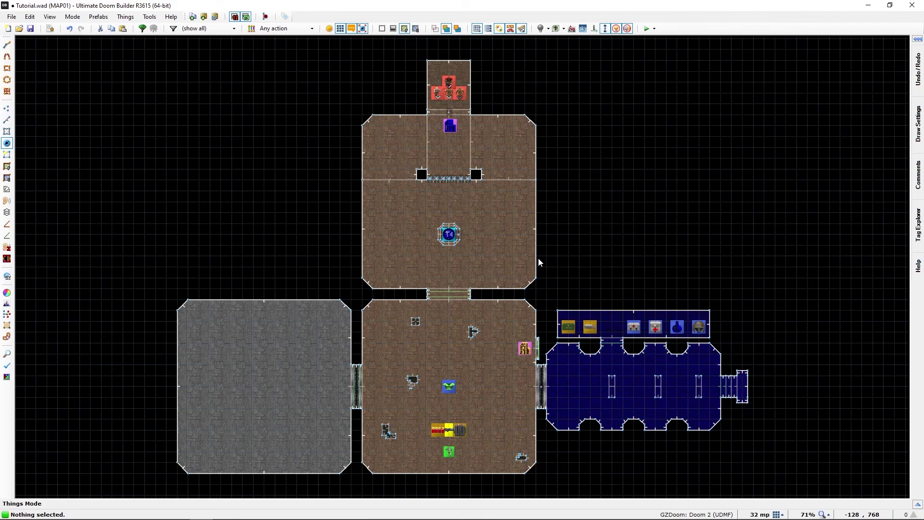